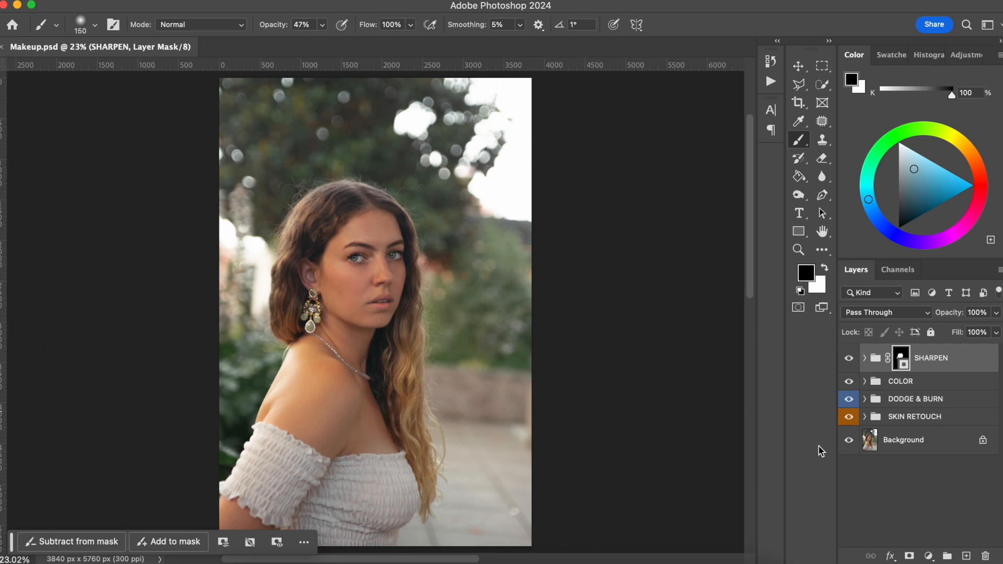
# Step: Compare the retouched portrait with the original by isolating the Background layer, examining the face up close, and restoring the other layers
pyautogui.keyDown('alt'); pyautogui.click(848, 440); pyautogui.keyUp('alt')
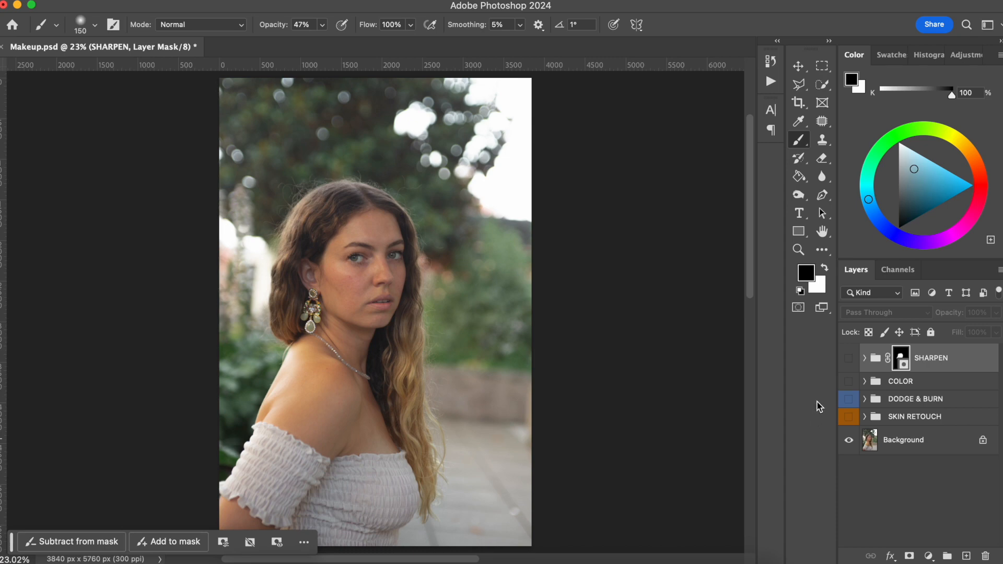
pyautogui.press('super+plus')
pyautogui.press('super+plus')
pyautogui.press('super+plus')
pyautogui.press('super+plus')
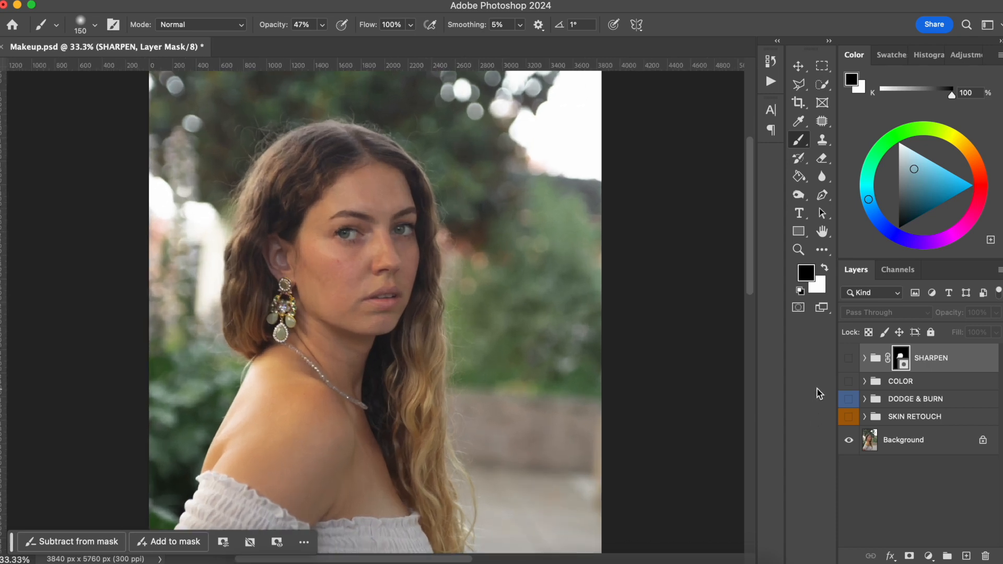
pyautogui.scroll(5, 302, 362)
pyautogui.hscroll(-2, 302, 362)
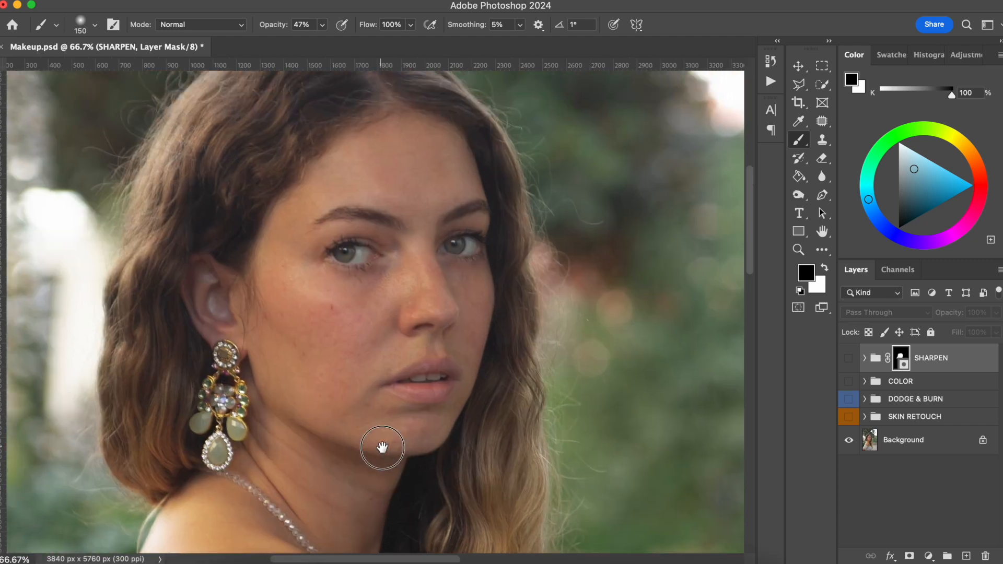
pyautogui.press('super+0')
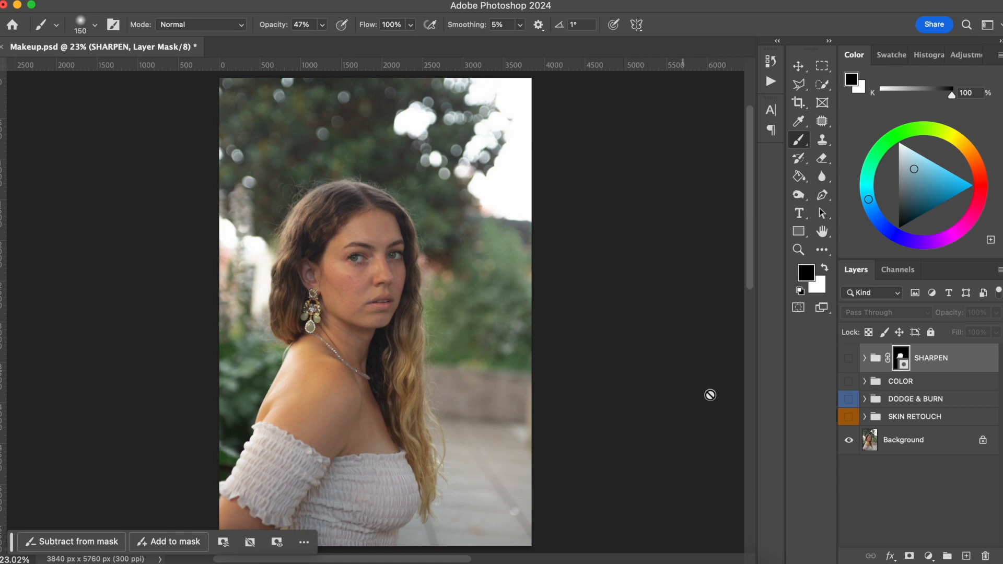
pyautogui.keyDown('alt'); pyautogui.click(847, 440); pyautogui.keyUp('alt')
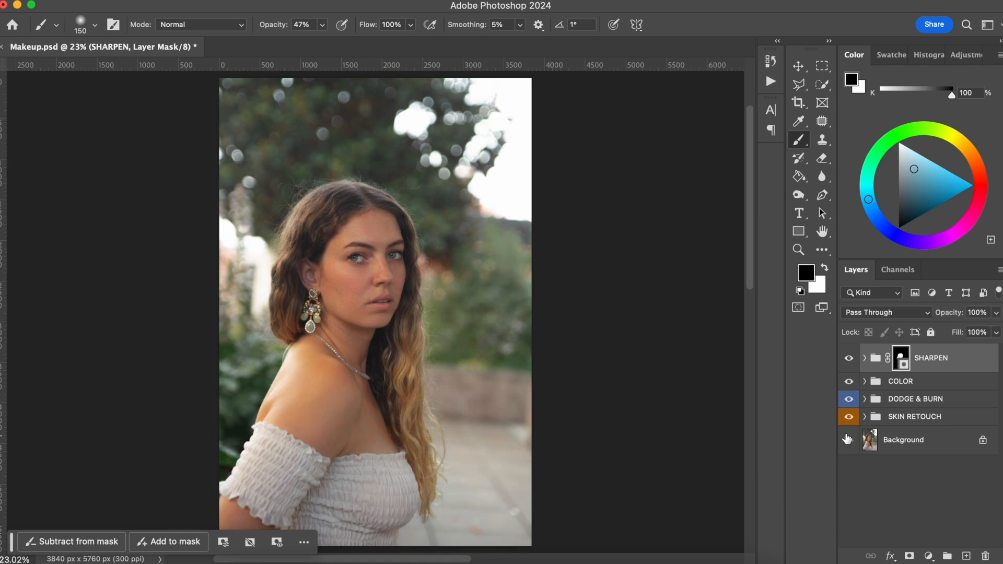
pyautogui.keyDown('alt'); pyautogui.click(847, 440); pyautogui.keyUp('alt')
pyautogui.keyDown('alt'); pyautogui.click(847, 440); pyautogui.keyUp('alt')
# Step: Stamp all visible layers into a new layer on top and add a Hue/Saturation adjustment layer above it
pyautogui.press('super+alt+shift+e')
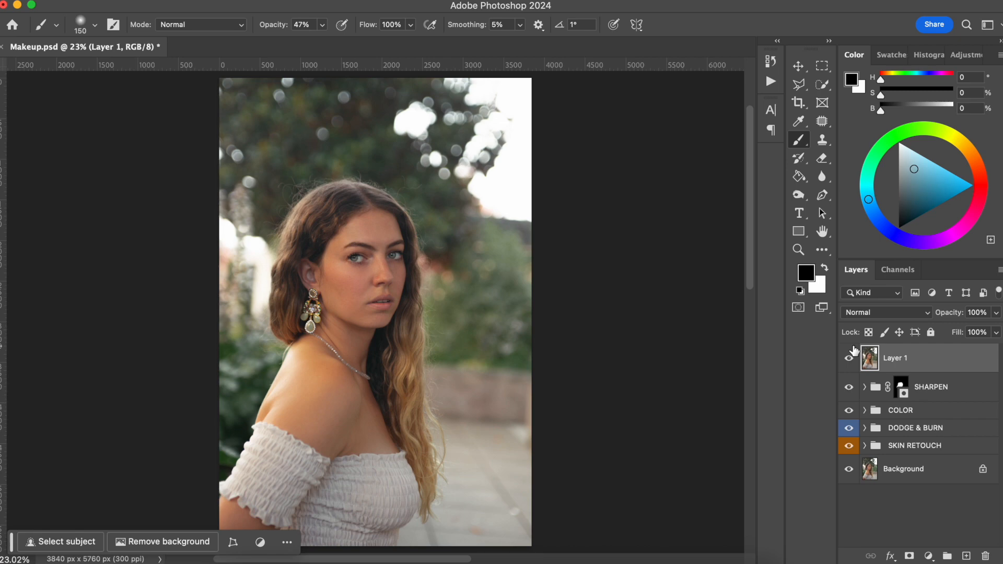
pyautogui.press('super+plus')
pyautogui.press('super+plus')
pyautogui.press('super+plus')
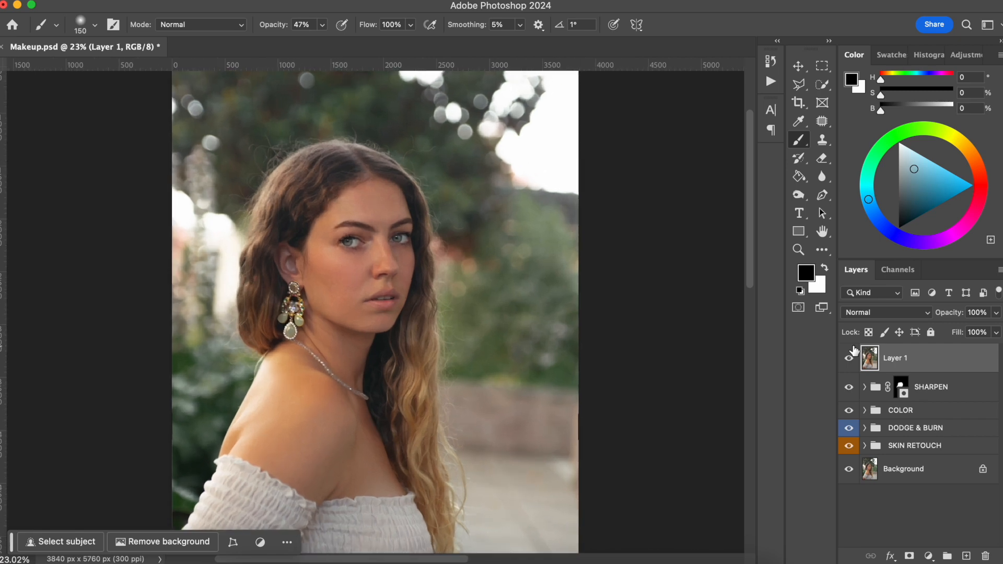
pyautogui.moveTo(362, 297); pyautogui.dragTo(436, 364)
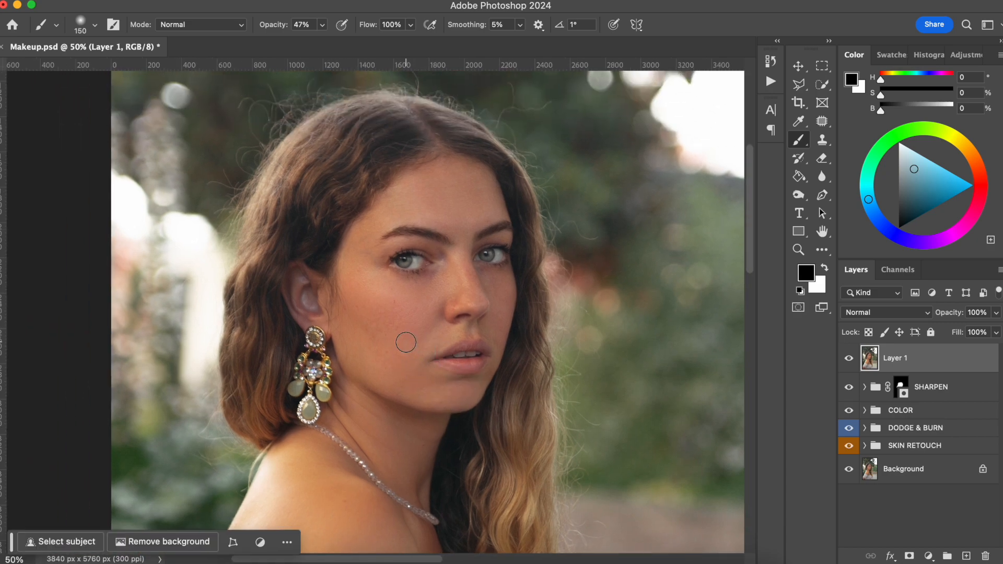
pyautogui.press('super+plus')
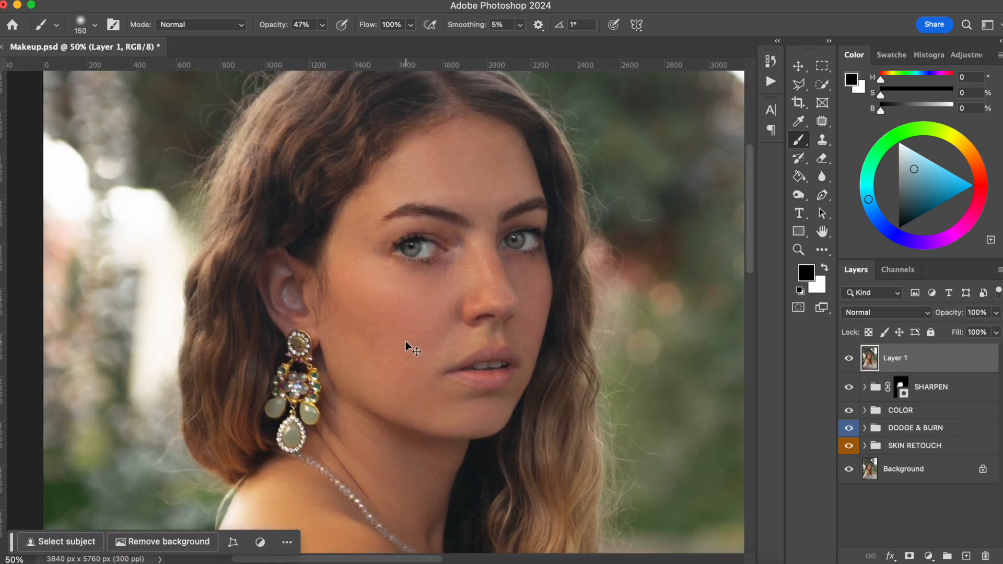
pyautogui.moveTo(445, 275); pyautogui.dragTo(369, 326)
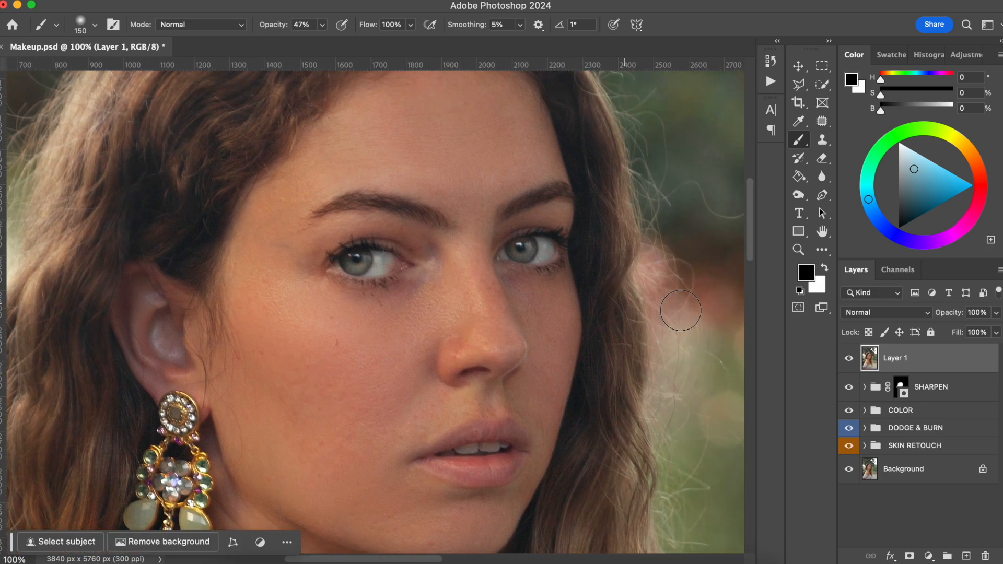
pyautogui.click(929, 556)
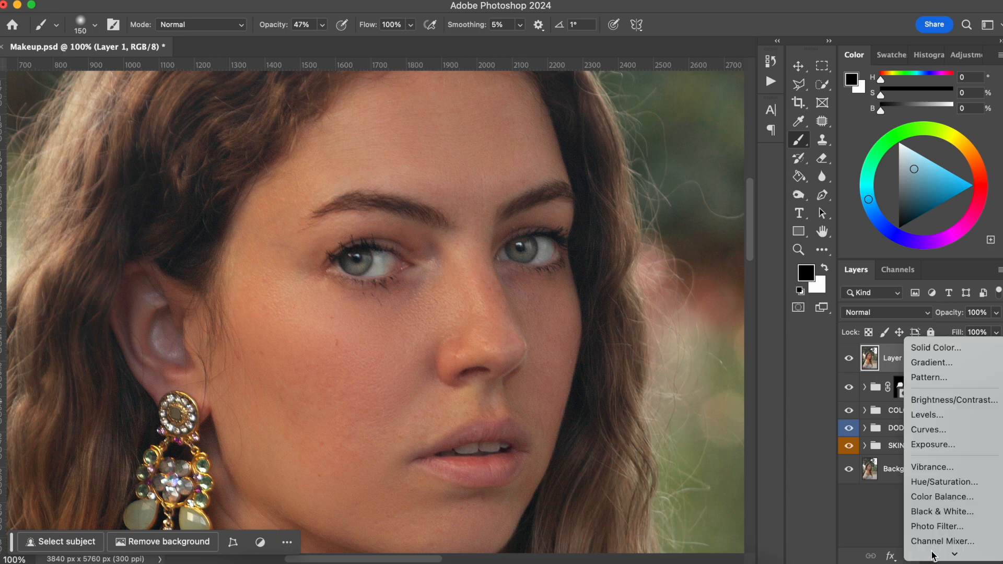
pyautogui.click(932, 483)
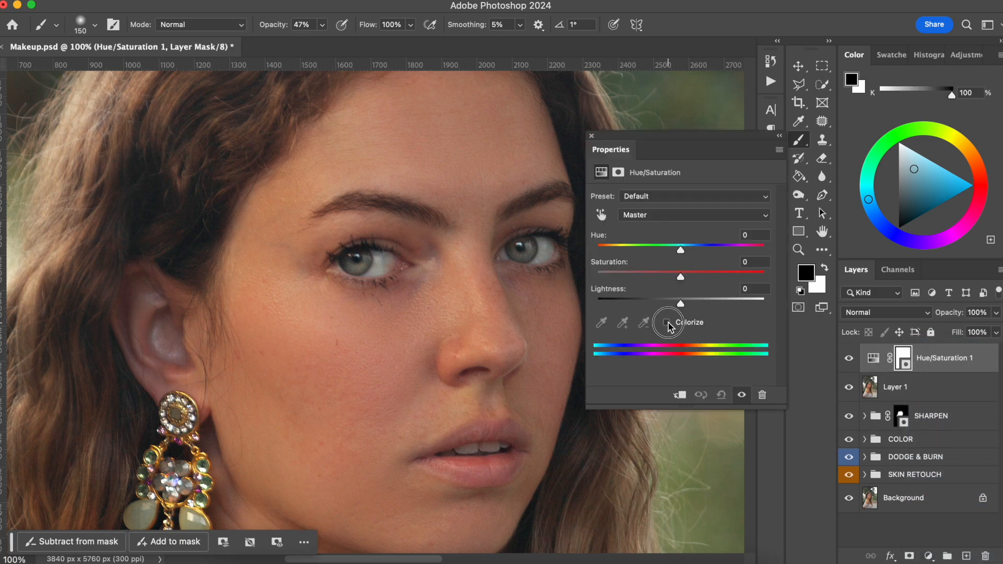
# Step: Turn on Colorize for the Hue/Saturation adjustment, with Hue 77 and Saturation 65 for a lime-green tint
pyautogui.click(667, 323)
pyautogui.moveTo(596, 250); pyautogui.dragTo(706, 276)
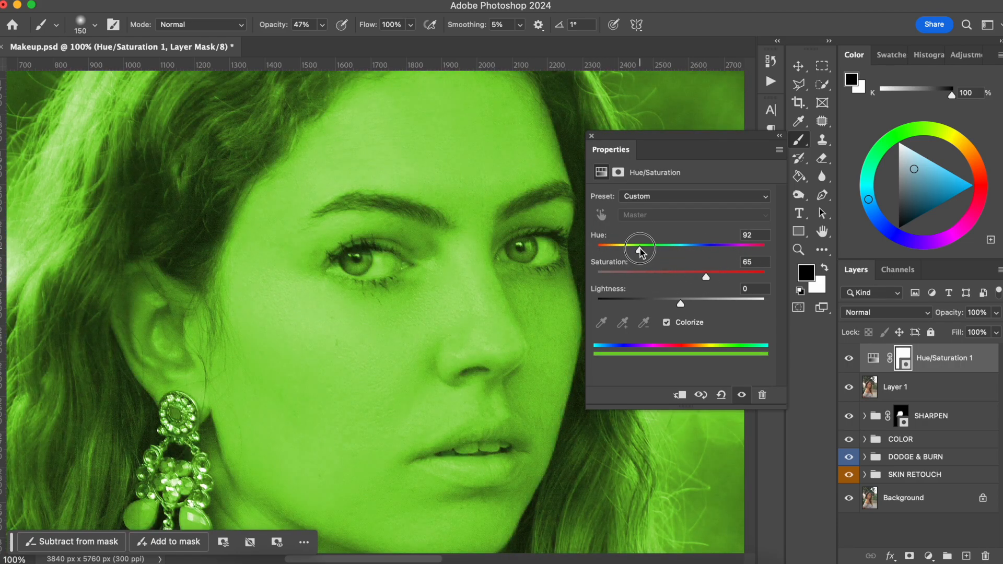
pyautogui.moveTo(643, 251); pyautogui.dragTo(633, 251)
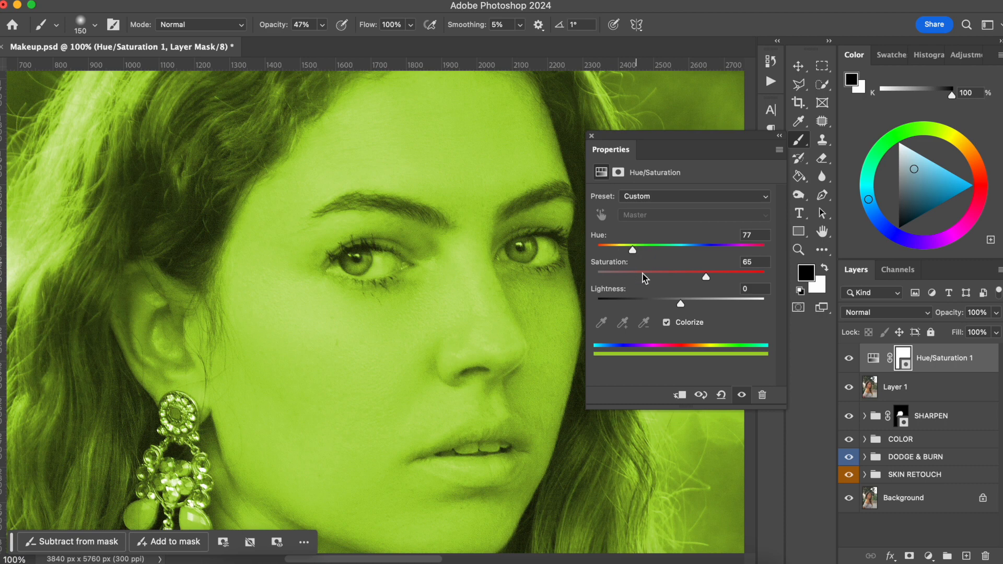
# Step: Invert the Hue/Saturation layer's mask to black to hide the green tint across the whole image
pyautogui.click(902, 357)
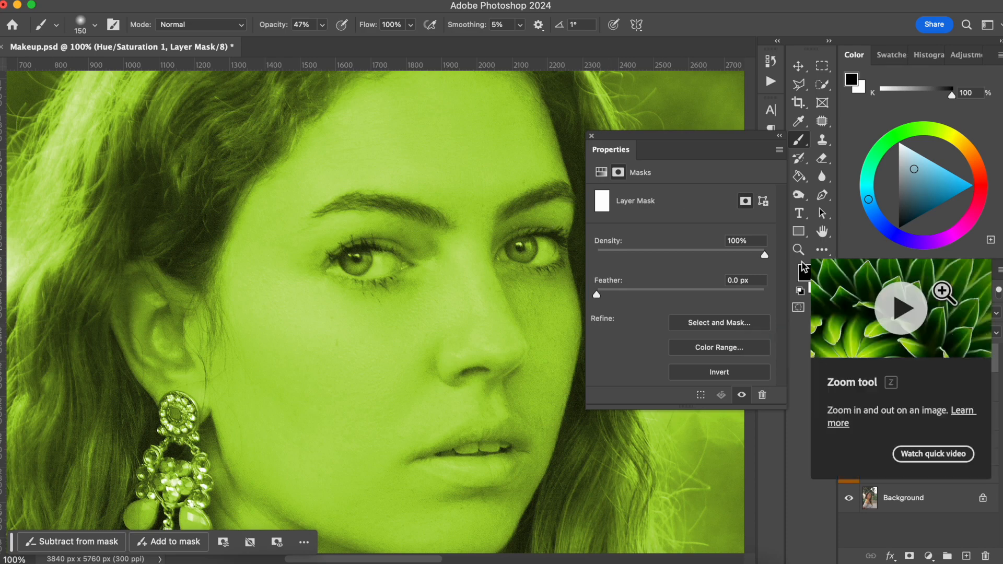
pyautogui.press('super+i')
pyautogui.click(592, 135)
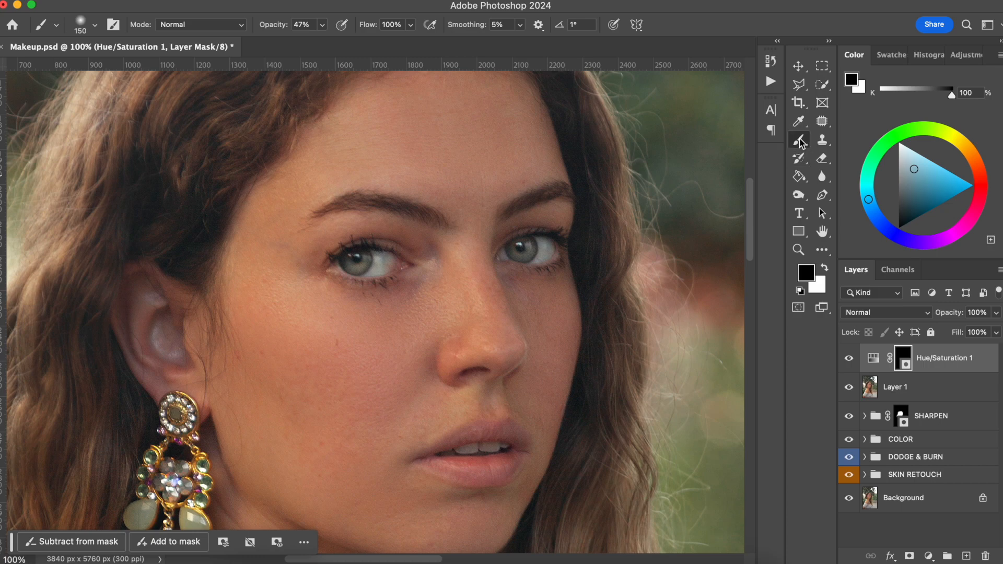
# Step: Paint green eyeshadow over the upper eyelid nearer the earring, using a soft white brush on the adjustment's mask
pyautogui.click(82, 25)
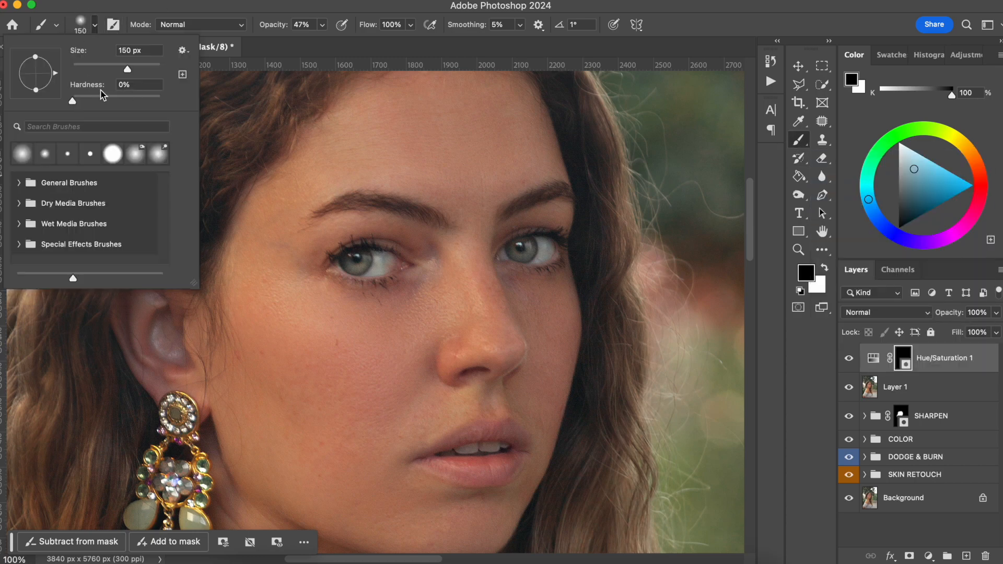
pyautogui.click(904, 357)
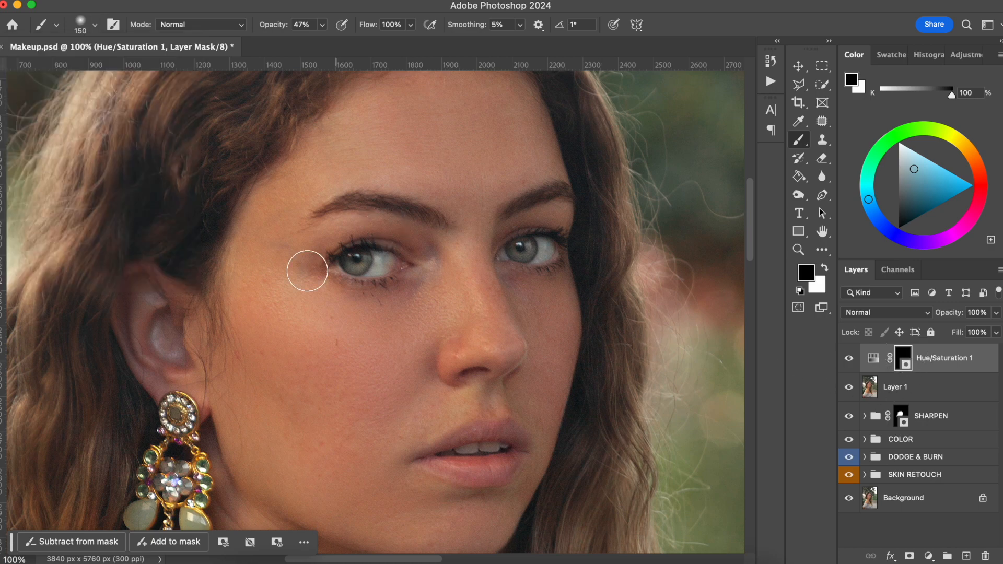
pyautogui.press('[')
pyautogui.press('[')
pyautogui.press('[')
pyautogui.moveTo(413, 253)
pyautogui.mouseDown()
pyautogui.moveTo(415, 242)
pyautogui.moveTo(385, 233)
pyautogui.moveTo(320, 251)
pyautogui.moveTo(335, 251)
pyautogui.mouseUp()
pyautogui.click(825, 269)
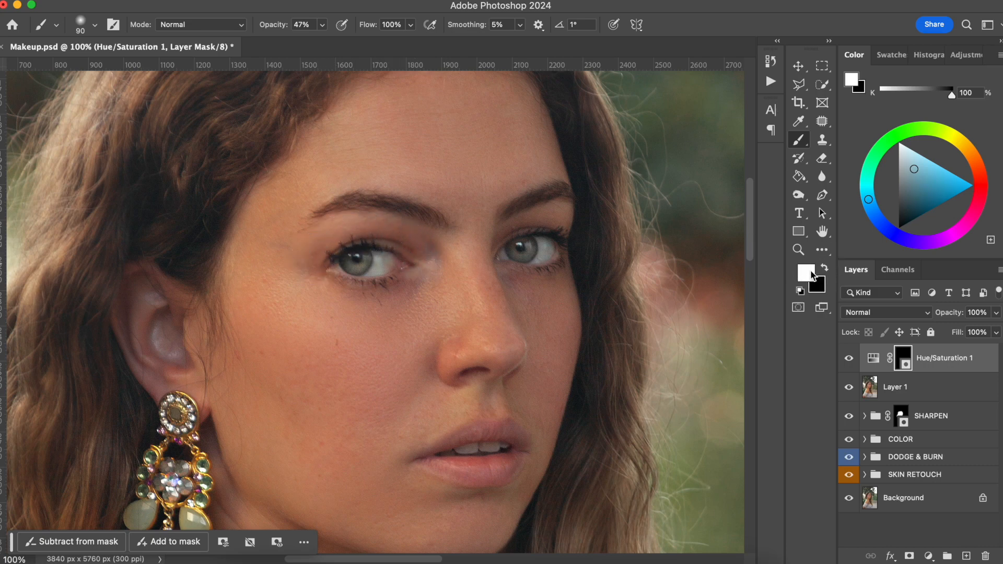
pyautogui.click(807, 273)
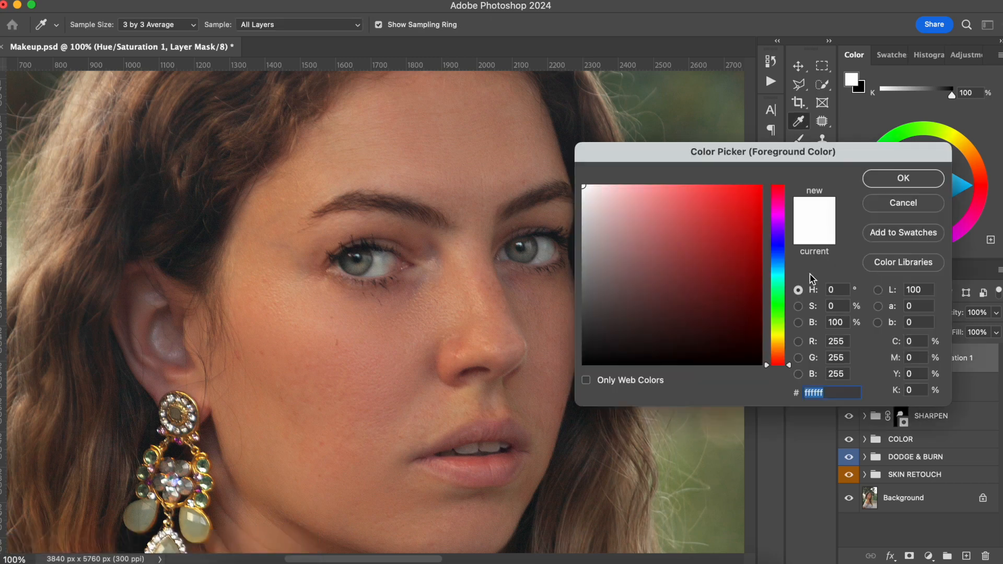
pyautogui.click(901, 180)
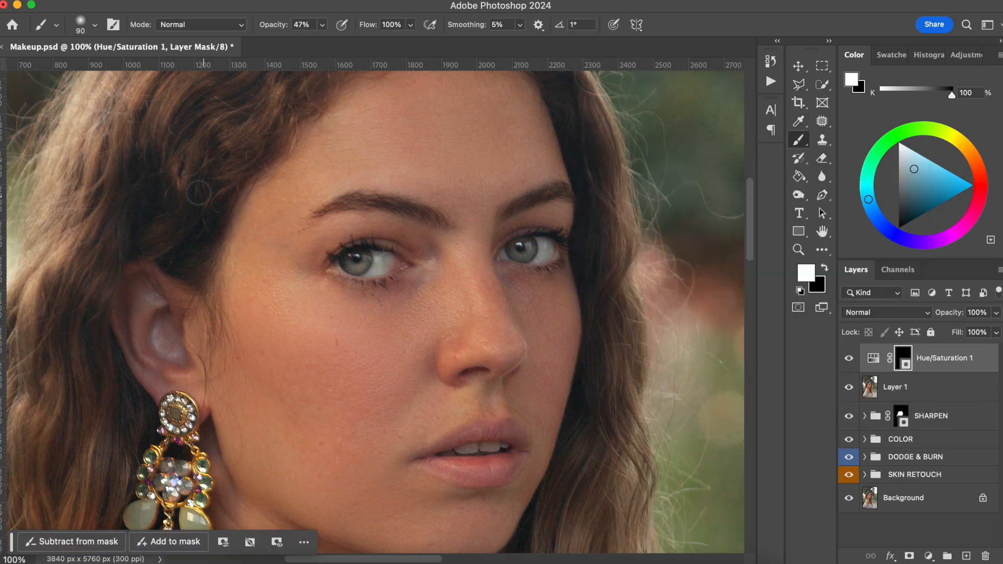
pyautogui.moveTo(413, 252)
pyautogui.mouseDown()
pyautogui.moveTo(409, 241)
pyautogui.moveTo(347, 231)
pyautogui.moveTo(317, 257)
pyautogui.mouseUp()
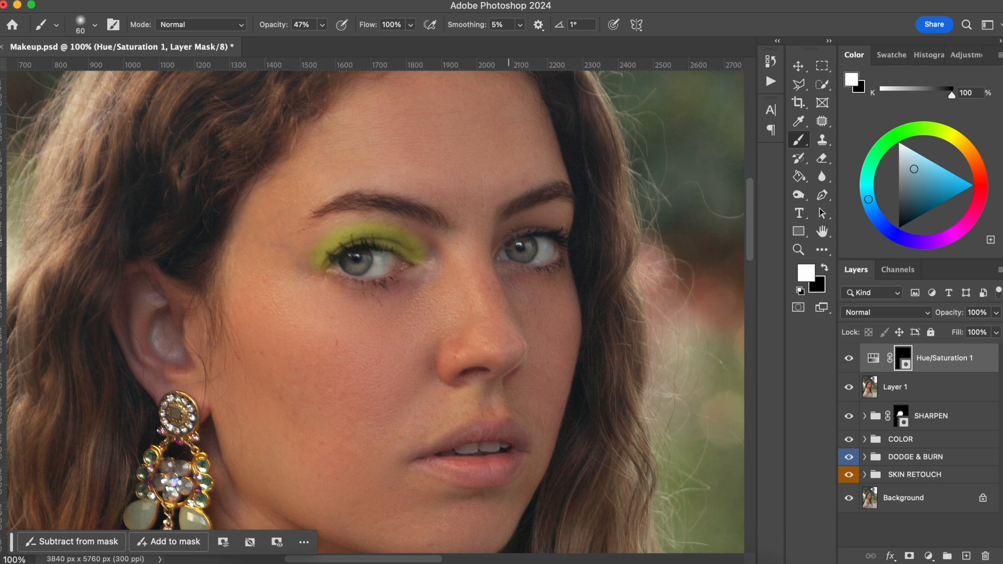
# Step: Paint the green eyeshadow over the farther eye's upper eyelid with a smaller white brush on the mask
pyautogui.press('[')
pyautogui.press('[')
pyautogui.press('[')
pyautogui.press('[')
pyautogui.press('[')
pyautogui.moveTo(497, 246)
pyautogui.mouseDown()
pyautogui.moveTo(558, 231)
pyautogui.moveTo(517, 228)
pyautogui.moveTo(542, 223)
pyautogui.moveTo(564, 230)
pyautogui.moveTo(525, 228)
pyautogui.moveTo(568, 228)
pyautogui.mouseUp()
# Step: Build up stronger green over both upper eyelids on the mask with a white brush of 60 to 70 px
pyautogui.press(']')
pyautogui.press(']')
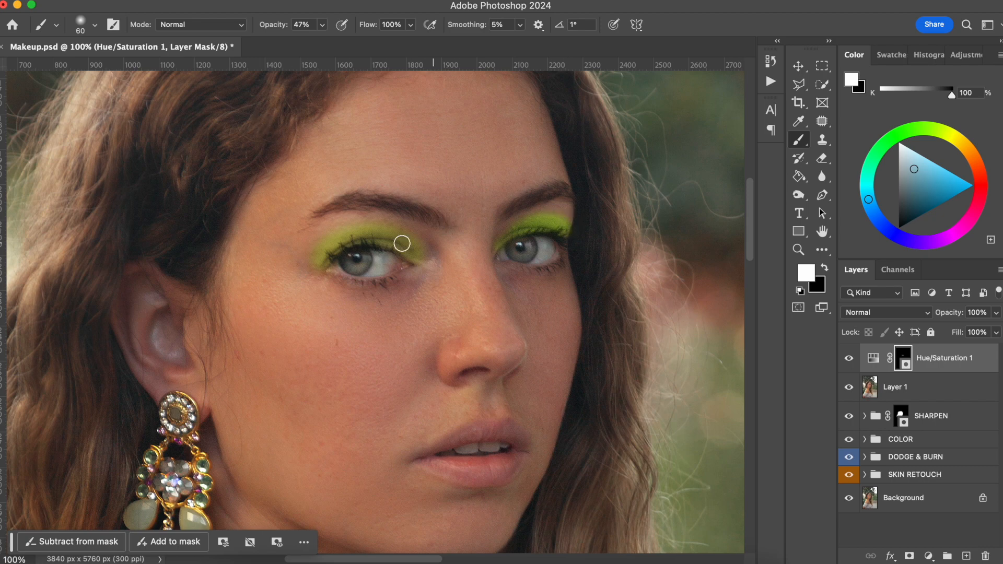
pyautogui.moveTo(317, 256)
pyautogui.mouseDown()
pyautogui.moveTo(357, 230)
pyautogui.moveTo(413, 255)
pyautogui.mouseUp()
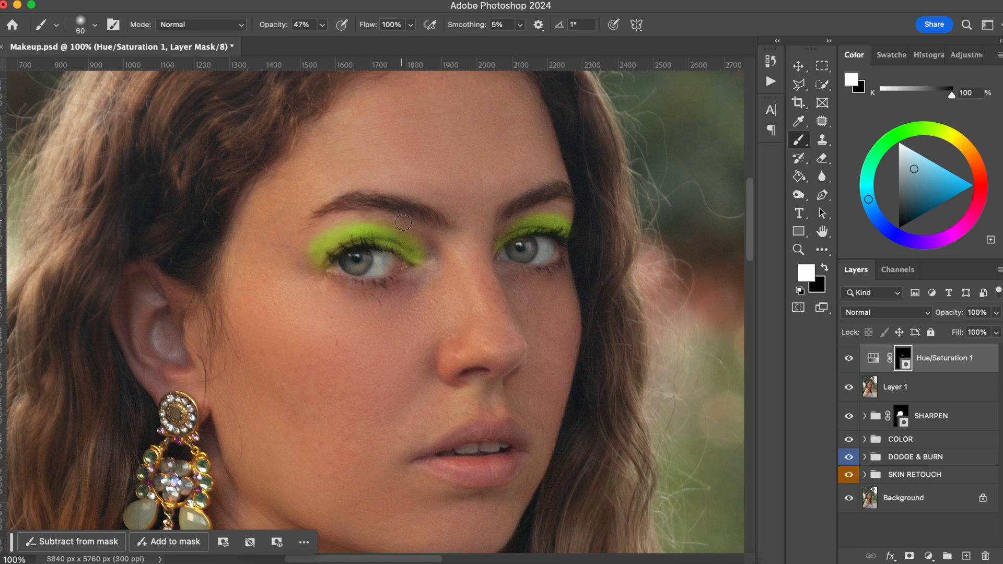
pyautogui.moveTo(322, 261); pyautogui.dragTo(321, 253)
pyautogui.press(']')
pyautogui.press(']')
pyautogui.moveTo(317, 246)
pyautogui.mouseDown()
pyautogui.moveTo(336, 224)
pyautogui.moveTo(387, 226)
pyautogui.moveTo(418, 246)
pyautogui.mouseUp()
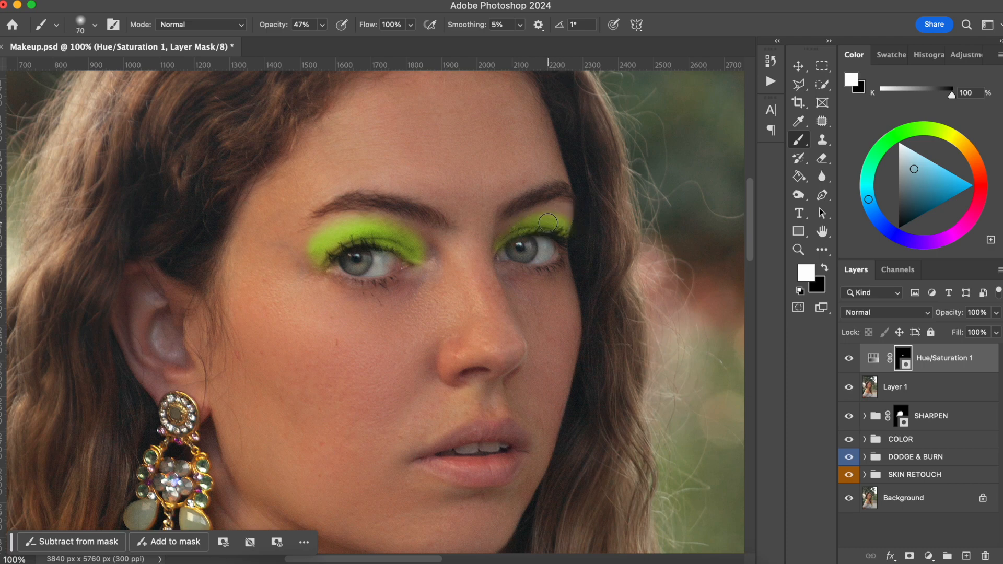
pyautogui.moveTo(561, 226); pyautogui.dragTo(525, 229)
# Step: Fade the eyeshadow's outer edges on the mask with a soft black brush of 200 to 300 px at 38% opacity
pyautogui.click(826, 269)
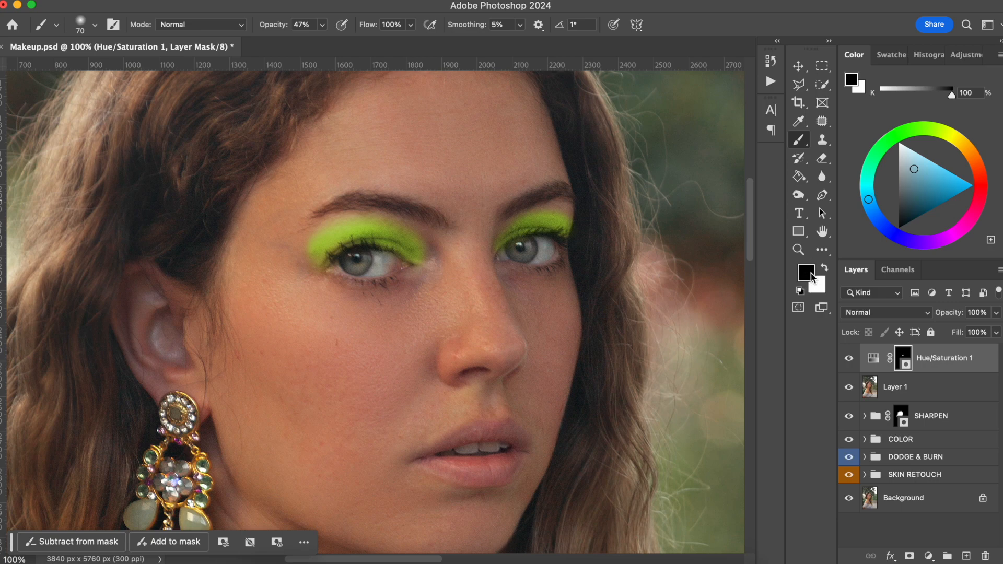
pyautogui.press(']')
pyautogui.press(']')
pyautogui.press(']')
pyautogui.press(']')
pyautogui.press(']')
pyautogui.press(']')
pyautogui.press(']')
pyautogui.click(85, 30)
pyautogui.click(84, 85)
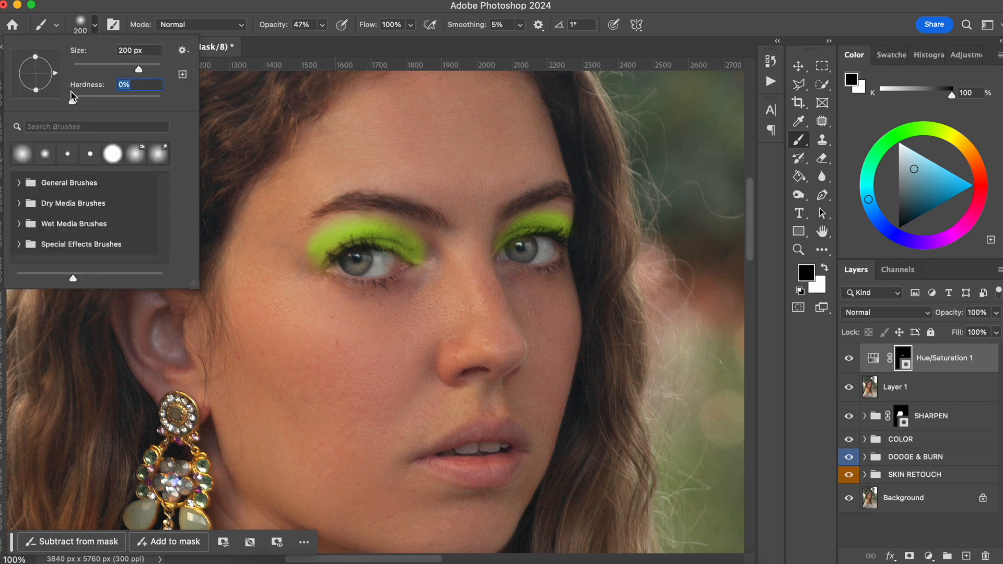
pyautogui.click(81, 23)
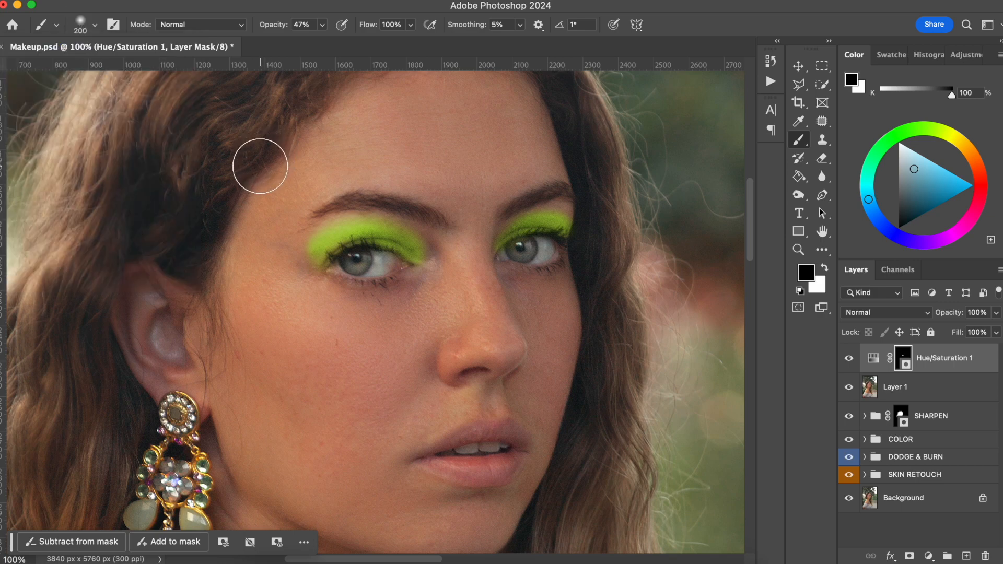
pyautogui.press(']')
pyautogui.press(']')
pyautogui.press(']')
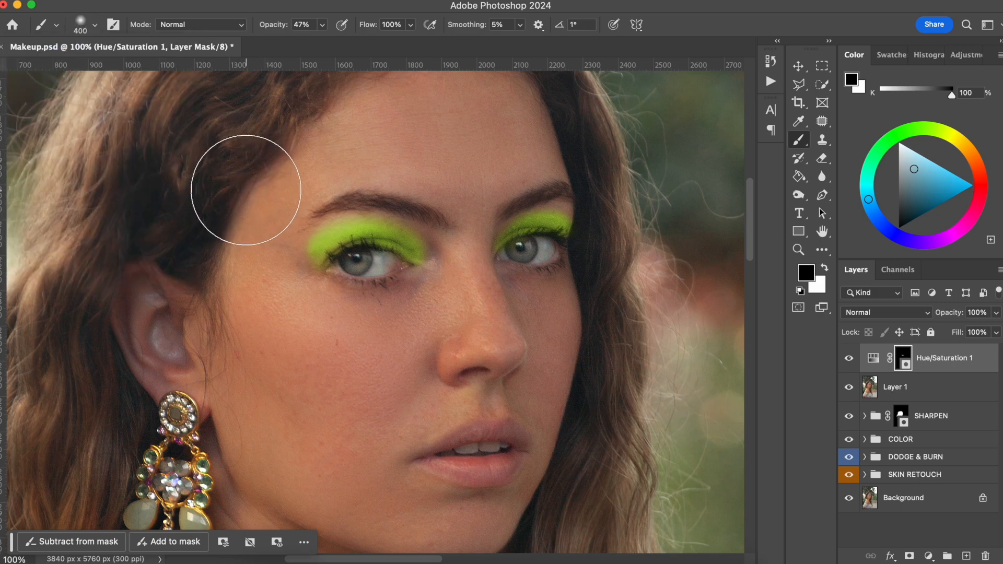
pyautogui.press('[')
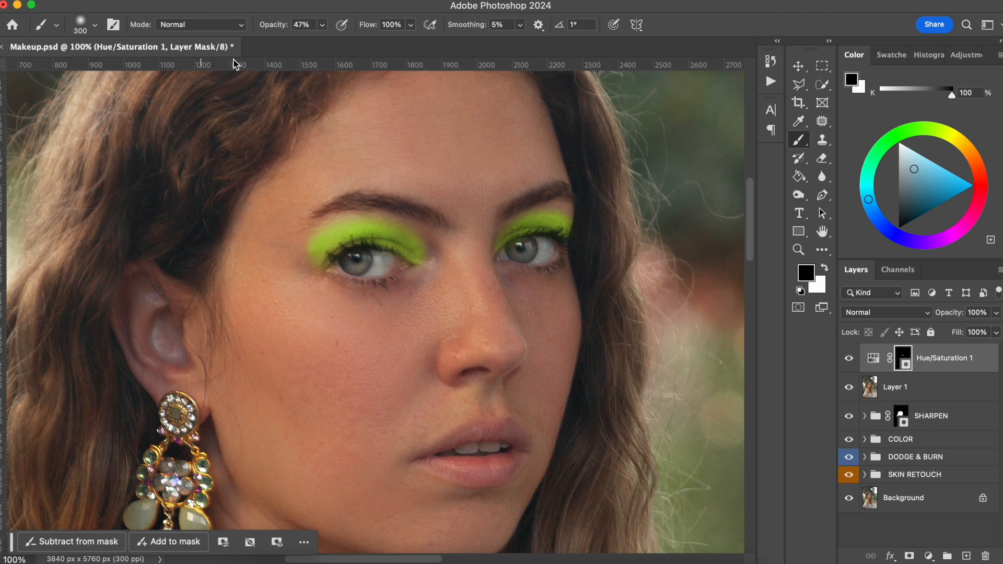
pyautogui.moveTo(271, 28); pyautogui.dragTo(266, 28)
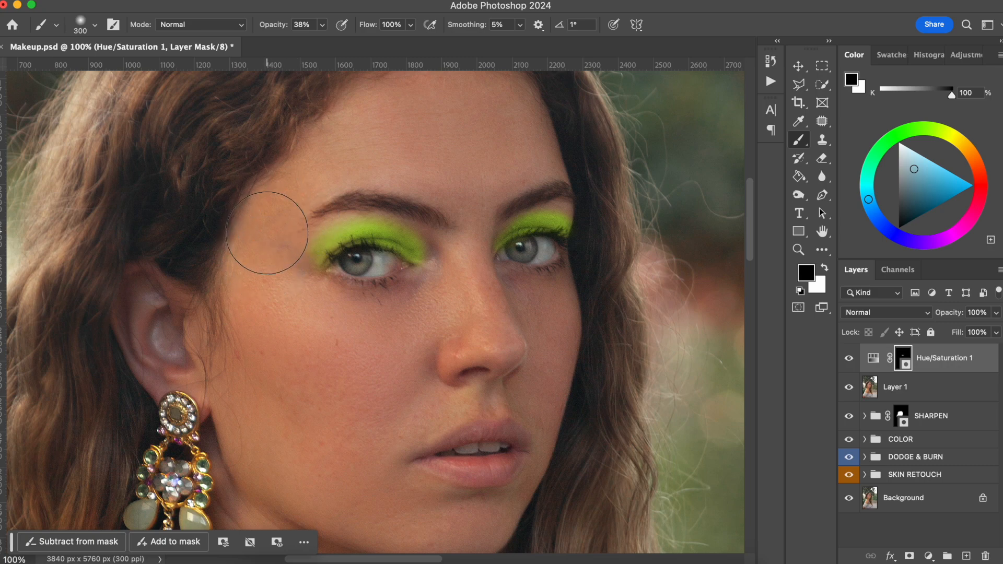
pyautogui.press('[')
pyautogui.press('[')
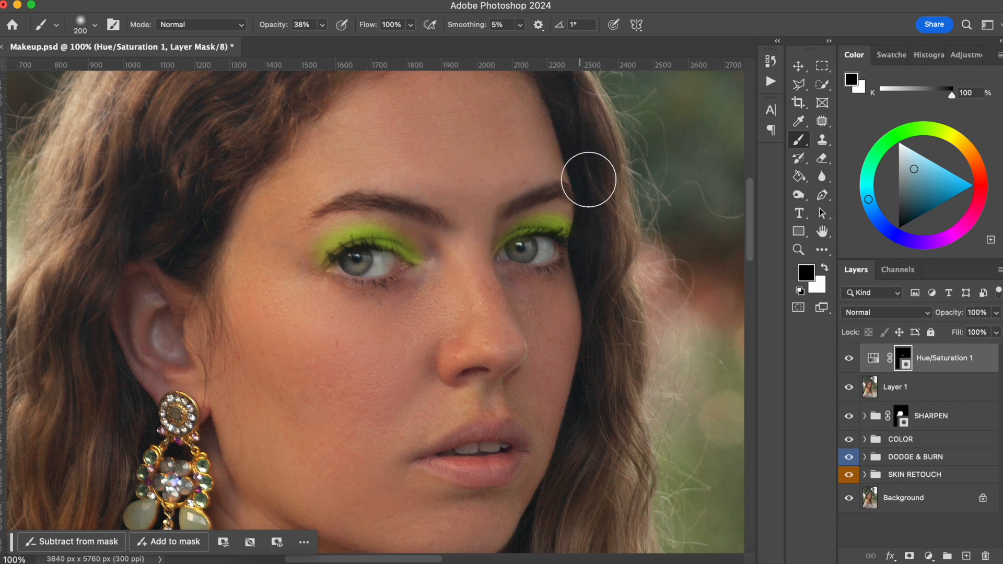
# Step: Clean any green spill off both eyeballs by painting the mask with a small 80 px black brush
pyautogui.press('[')
pyautogui.press('[')
pyautogui.press('[')
pyautogui.press('[')
pyautogui.press('[')
pyautogui.press('[')
pyautogui.moveTo(355, 267)
pyautogui.mouseDown()
pyautogui.moveTo(345, 266)
pyautogui.moveTo(358, 259)
pyautogui.moveTo(390, 267)
pyautogui.moveTo(368, 259)
pyautogui.moveTo(335, 274)
pyautogui.mouseUp()
pyautogui.moveTo(527, 262)
pyautogui.mouseDown()
pyautogui.moveTo(513, 260)
pyautogui.moveTo(522, 247)
pyautogui.moveTo(565, 253)
pyautogui.moveTo(538, 280)
pyautogui.moveTo(548, 253)
pyautogui.moveTo(520, 255)
pyautogui.mouseUp()
# Step: Rename the Hue/Saturation adjustment layer as Eyeshadow
pyautogui.doubleClick(940, 359)
pyautogui.write('Eyeshadow')
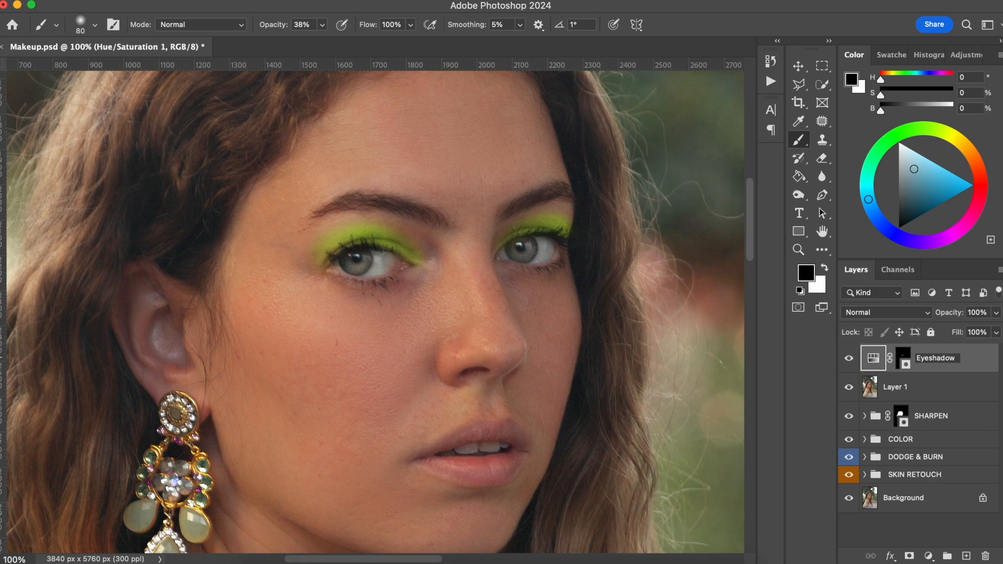
pyautogui.press('Return')
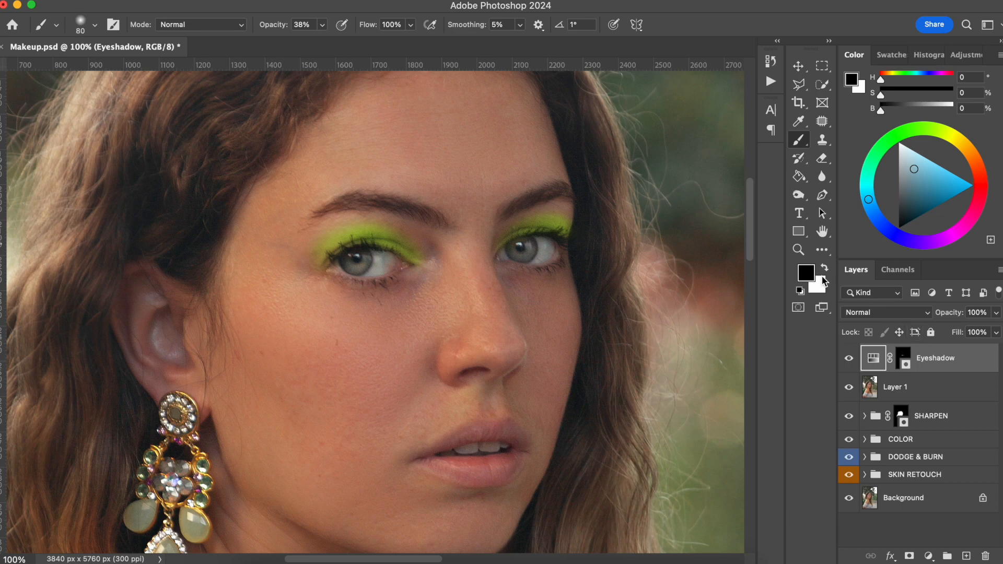
# Step: Examine the green eyeshadow around the lashes up close and its overall effect on the face
pyautogui.press('super+plus')
pyautogui.press('super+plus')
pyautogui.press('super+plus')
pyautogui.moveTo(384, 340); pyautogui.dragTo(387, 527)
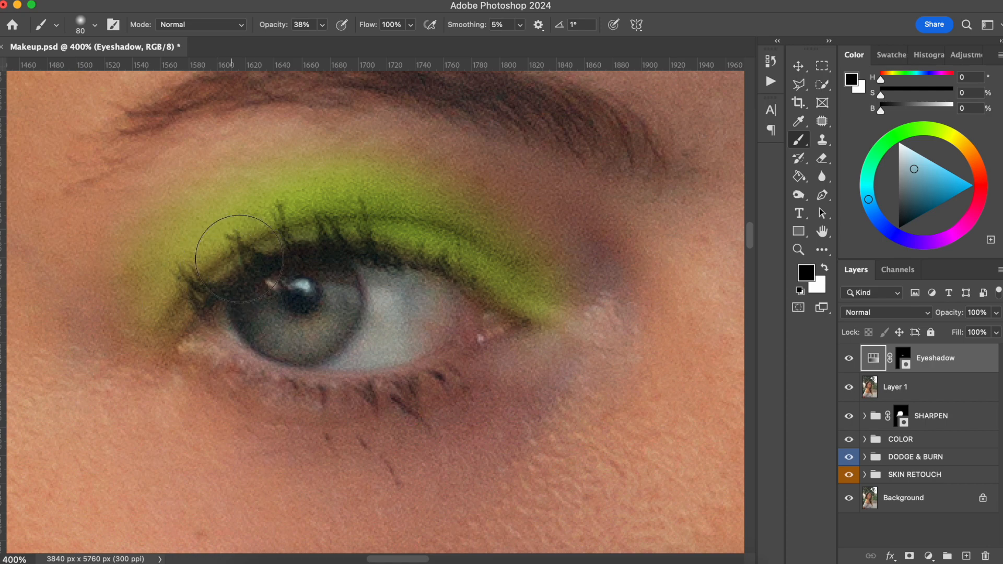
pyautogui.press('super+minus')
pyautogui.press('super+minus')
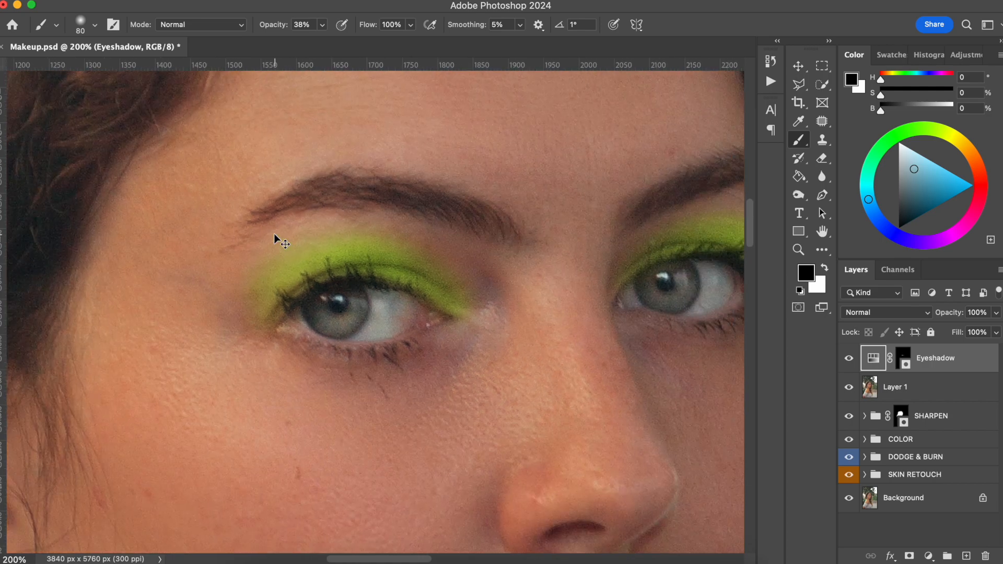
pyautogui.press('super+0')
pyautogui.press('super+plus')
pyautogui.press('super+plus')
pyautogui.press('super+plus')
pyautogui.press('super+plus')
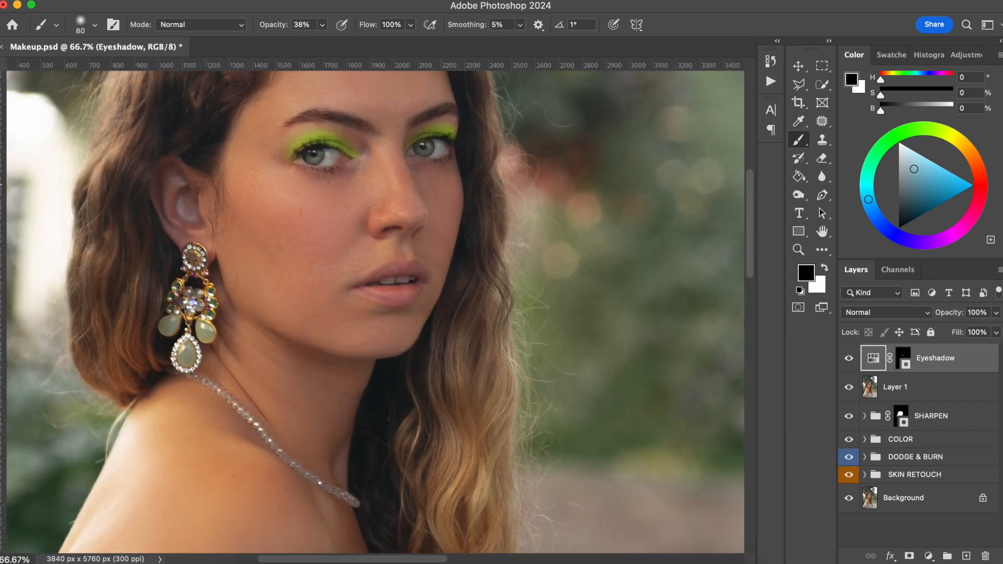
pyautogui.moveTo(242, 202); pyautogui.dragTo(240, 255)
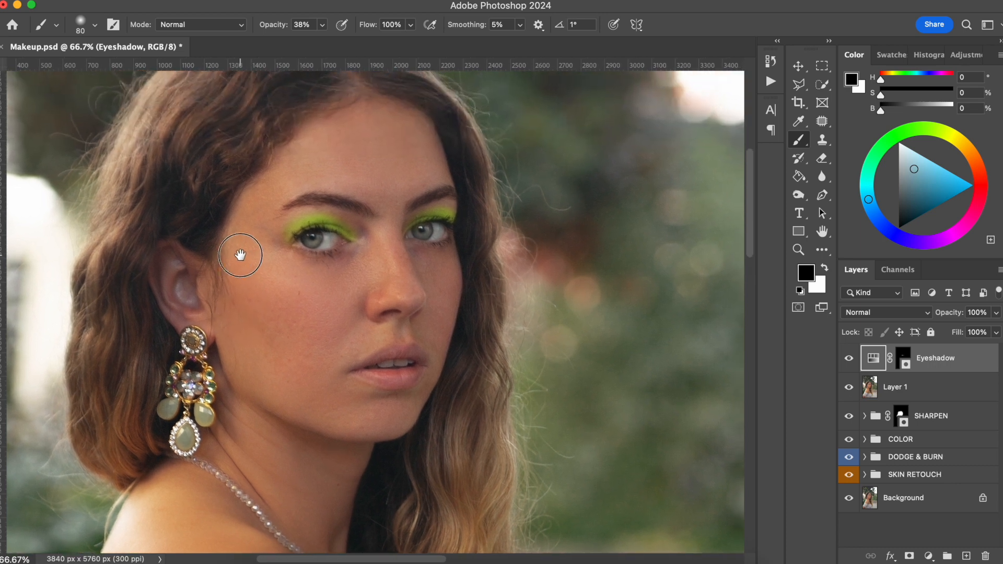
# Step: Reveal the dark lashes through the Eyeshadow layer by splitting its underlying-layer Blend If shadows to 31 / 58
pyautogui.doubleClick(977, 360)
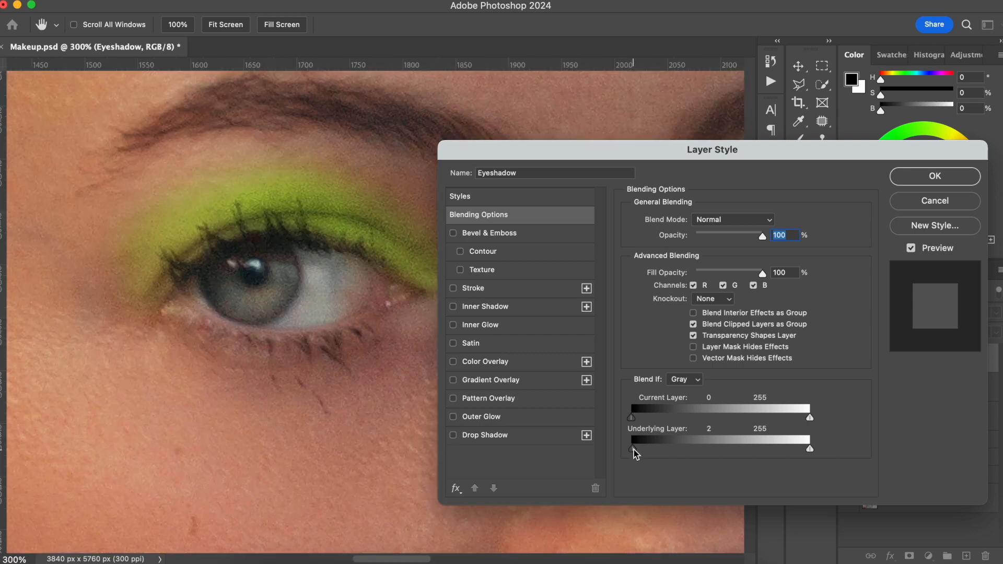
pyautogui.moveTo(631, 449); pyautogui.dragTo(655, 453)
pyautogui.press('alt')
pyautogui.press('alt')
pyautogui.moveTo(657, 453)
pyautogui.mouseDown()
pyautogui.moveTo(700, 454)
pyautogui.moveTo(672, 450)
pyautogui.mouseUp()
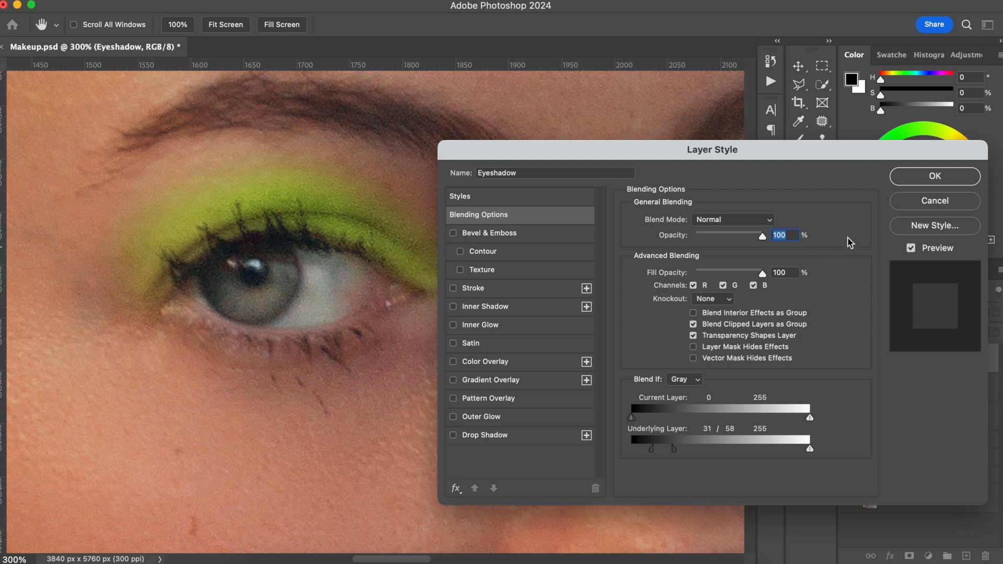
pyautogui.click(911, 245)
pyautogui.click(911, 244)
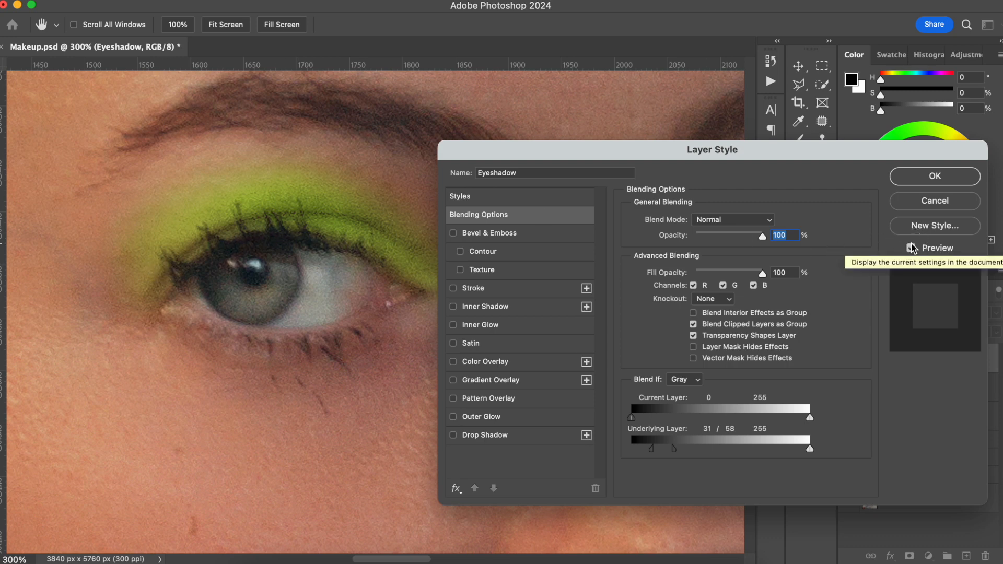
pyautogui.click(935, 176)
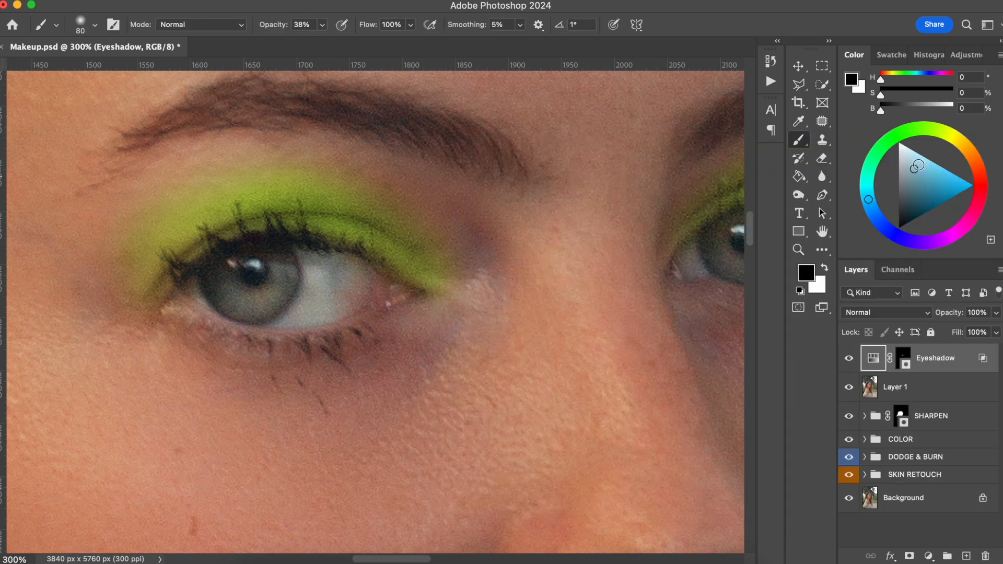
# Step: Tone down the Eyeshadow adjustment to hue 80, saturation 31 and lightness -15
pyautogui.press('super+0')
pyautogui.press('super+plus')
pyautogui.press('super+plus')
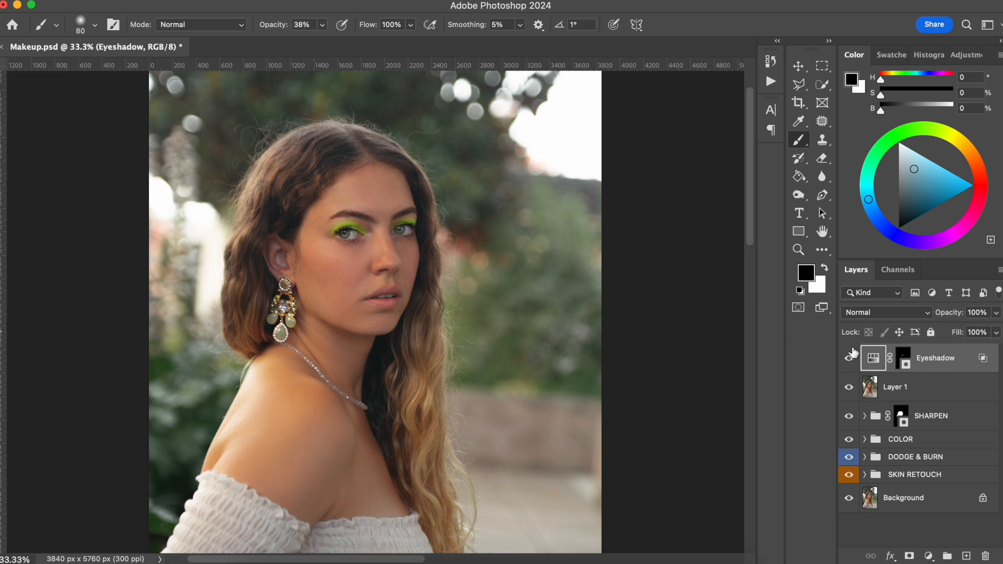
pyautogui.doubleClick(873, 358)
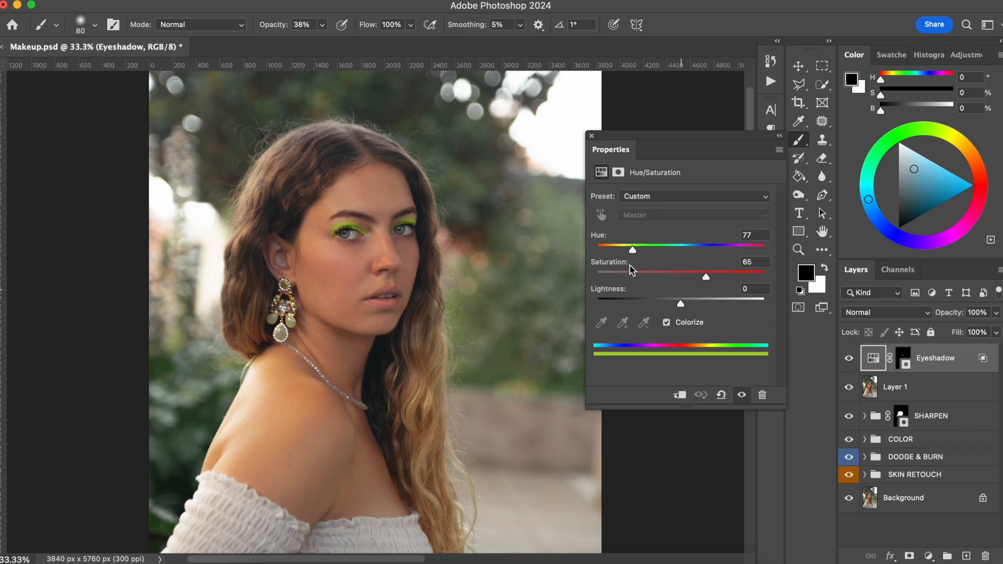
pyautogui.moveTo(634, 254); pyautogui.dragTo(726, 260)
pyautogui.moveTo(708, 258); pyautogui.dragTo(636, 258)
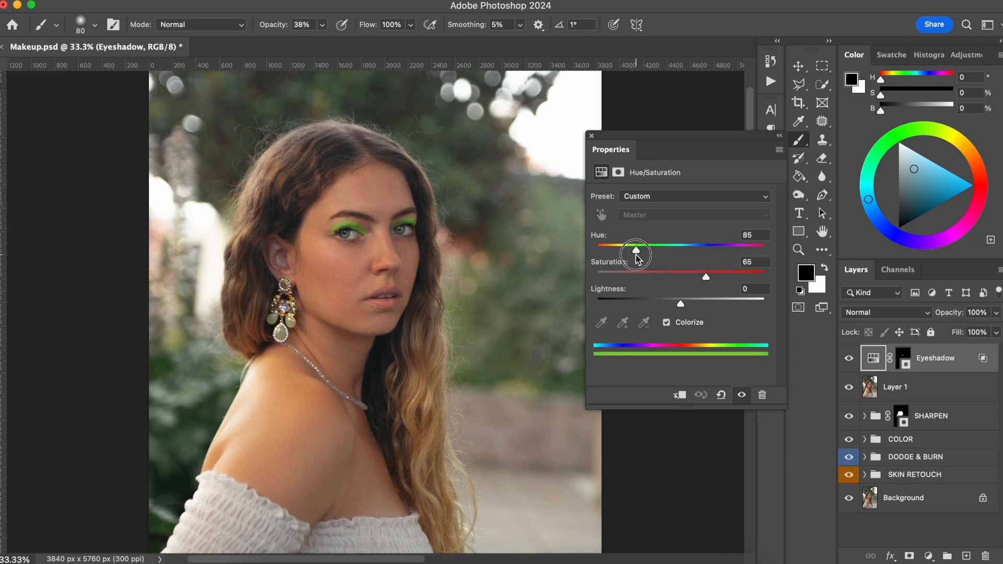
pyautogui.moveTo(705, 277); pyautogui.dragTo(667, 301)
# Step: Shift the eyeshadow's hue to 109 and lower its lightness further for a deeper green
pyautogui.press('super+equal')
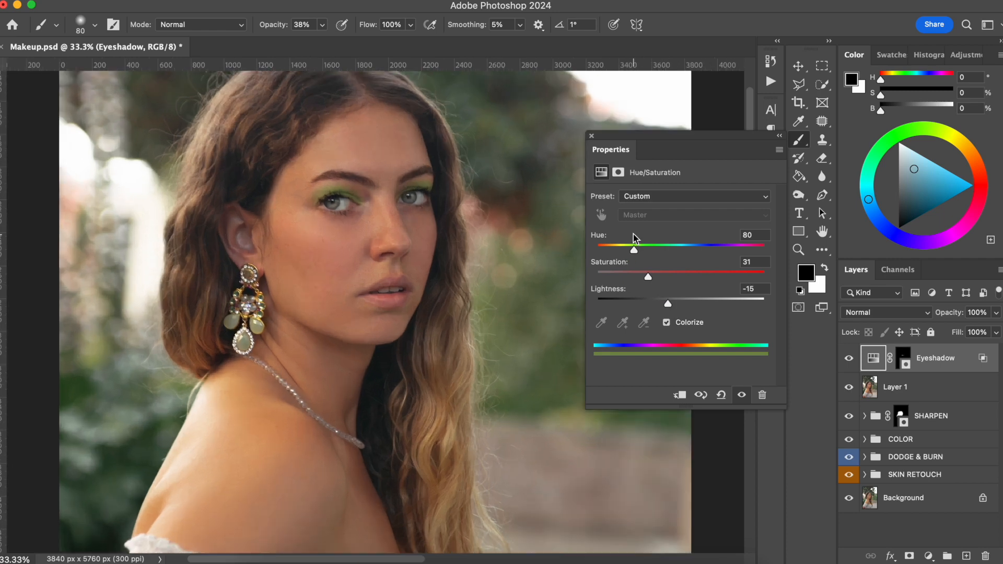
pyautogui.moveTo(380, 235); pyautogui.dragTo(399, 284)
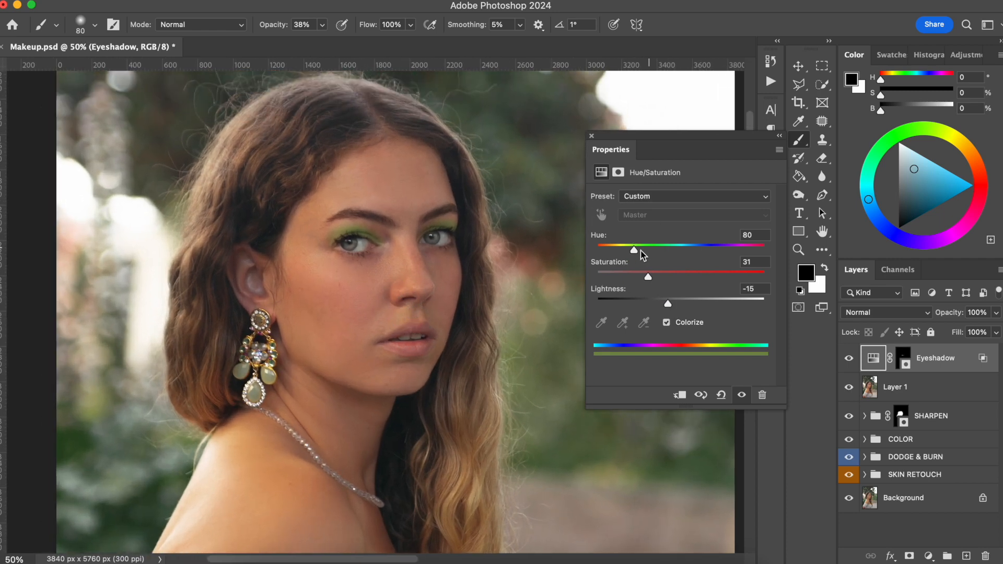
pyautogui.moveTo(635, 254); pyautogui.dragTo(648, 255)
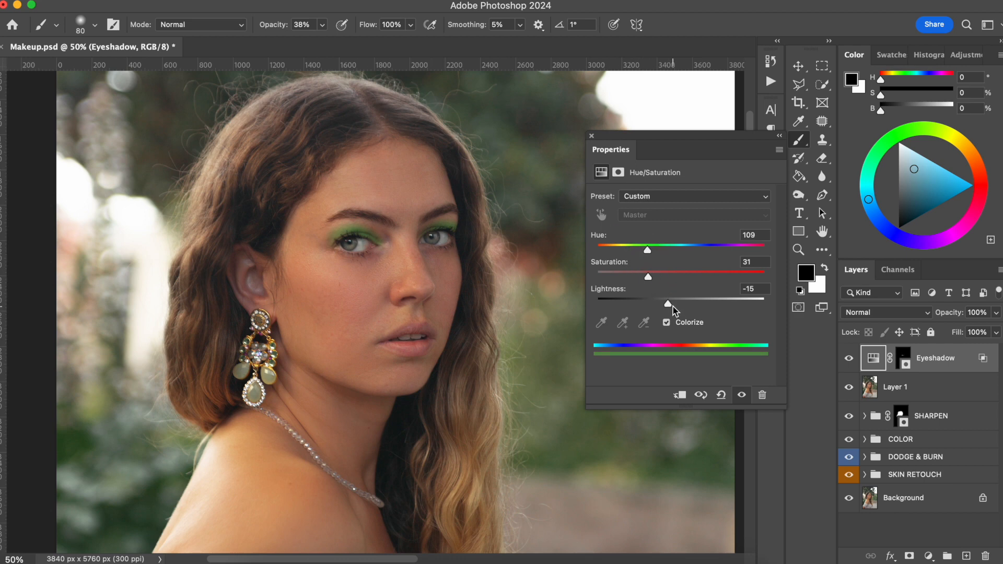
pyautogui.moveTo(668, 307); pyautogui.dragTo(638, 281)
pyautogui.click(591, 137)
# Step: Compare the portrait with and without the Eyeshadow layer and inspect the deeper green on both eyes
pyautogui.click(849, 357)
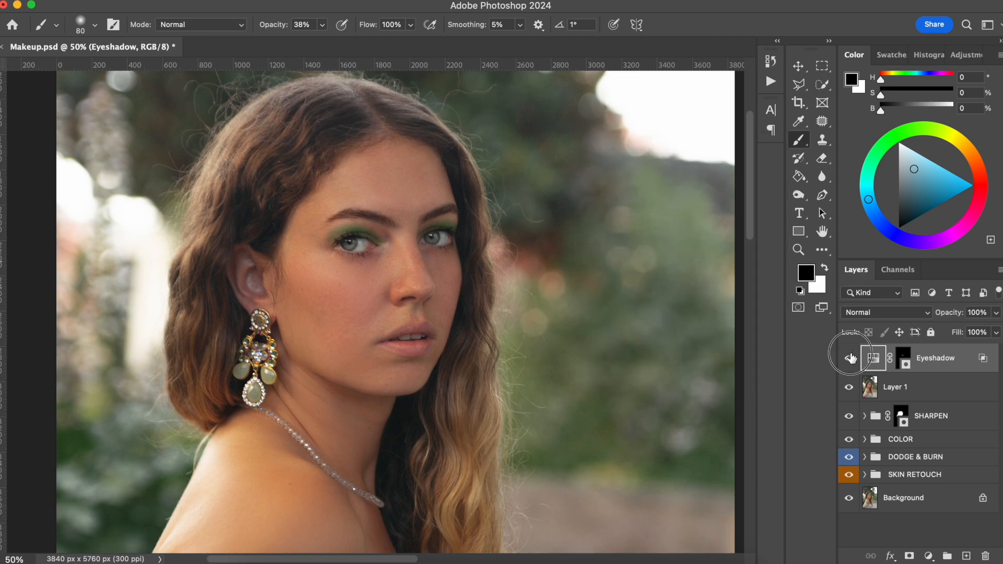
pyautogui.click(849, 358)
pyautogui.press('super+minus')
pyautogui.press('super+minus')
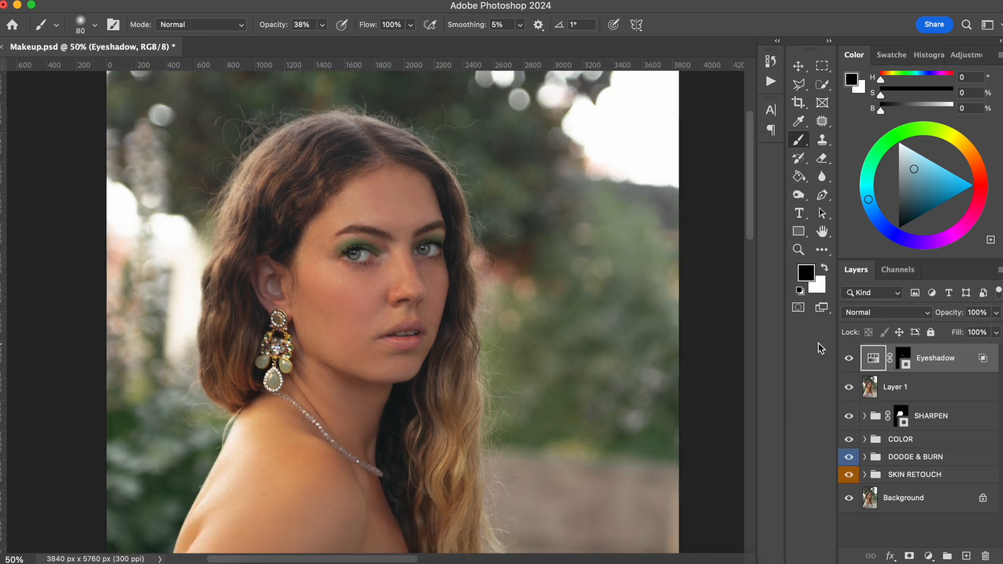
pyautogui.press('super+plus')
pyautogui.press('super+plus')
pyautogui.press('super+plus')
pyautogui.press('super+plus')
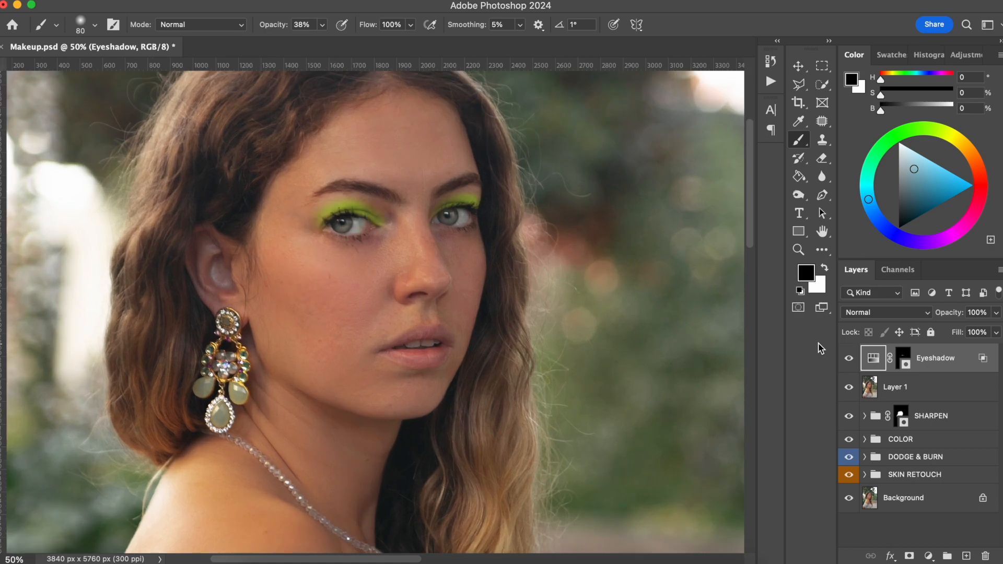
pyautogui.moveTo(448, 311); pyautogui.dragTo(460, 385)
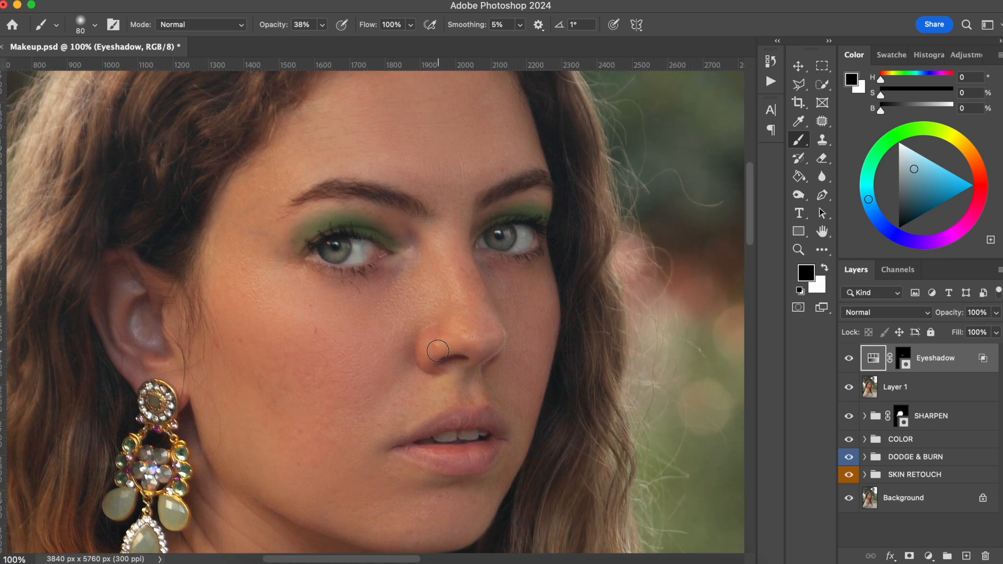
# Step: Reduce the brush to 30 px for work along the lower lash line
pyautogui.press('super+plus')
pyautogui.moveTo(308, 193); pyautogui.dragTo(311, 231)
pyautogui.press('[')
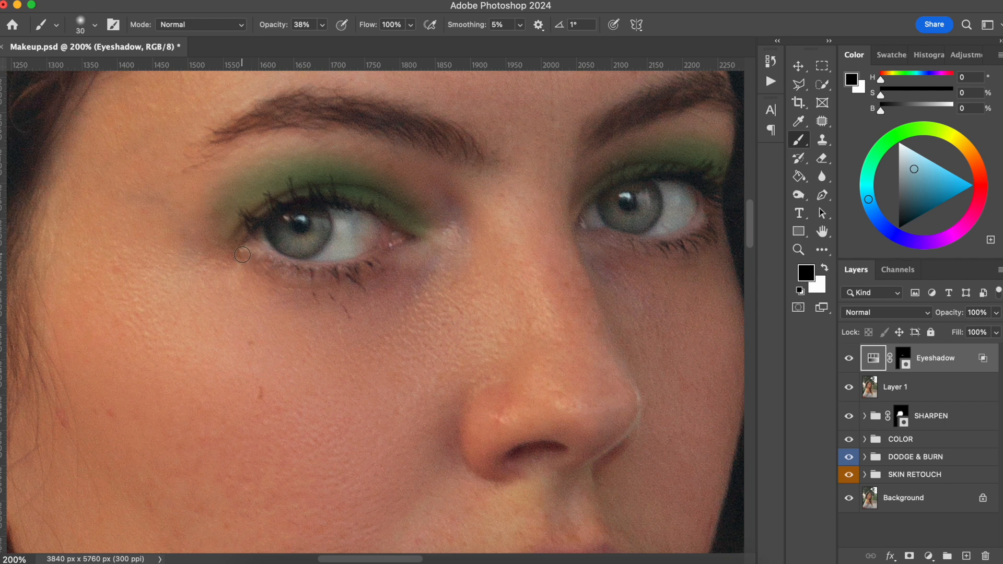
pyautogui.press('super+shift+alt+n')
pyautogui.moveTo(244, 258)
pyautogui.mouseDown()
pyautogui.moveTo(324, 266)
pyautogui.moveTo(342, 257)
pyautogui.mouseUp()
pyautogui.press('BackSpace')
# Step: Target the Eyeshadow mask with white and try painting under one eye's lower lashes at 38% opacity
pyautogui.click(905, 358)
pyautogui.click(826, 268)
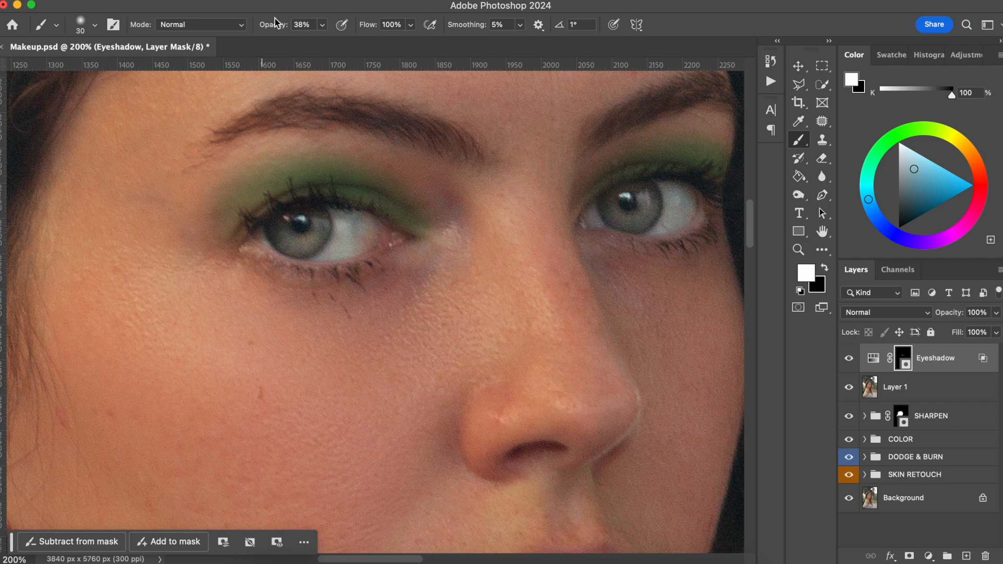
pyautogui.moveTo(265, 254)
pyautogui.mouseDown()
pyautogui.moveTo(243, 251)
pyautogui.moveTo(279, 270)
pyautogui.moveTo(320, 273)
pyautogui.moveTo(413, 246)
pyautogui.moveTo(379, 267)
pyautogui.mouseUp()
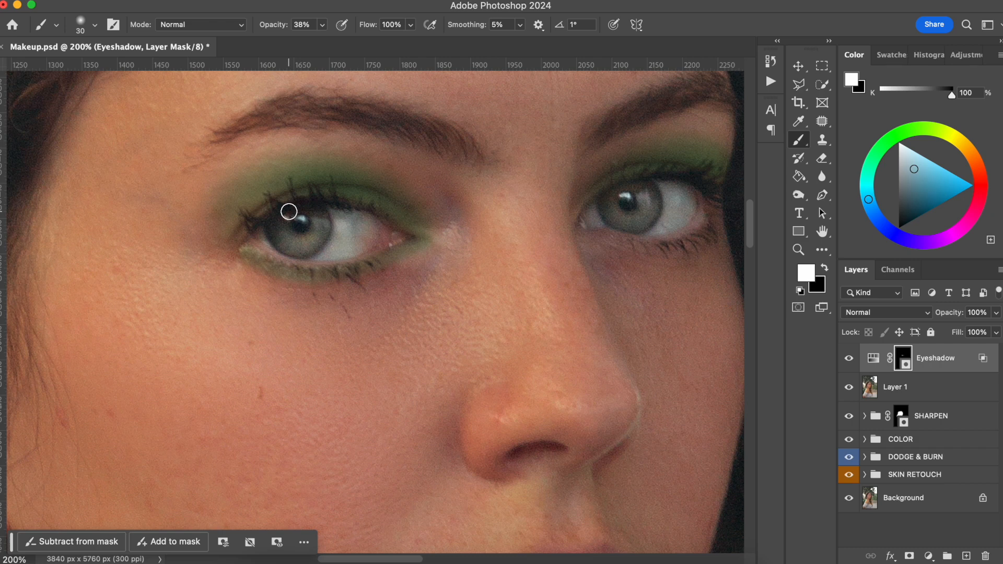
pyautogui.press('super+z')
# Step: Brush a faint green along both eyes' lower lash lines on the mask at 11% brush opacity
pyautogui.moveTo(278, 29); pyautogui.dragTo(263, 28)
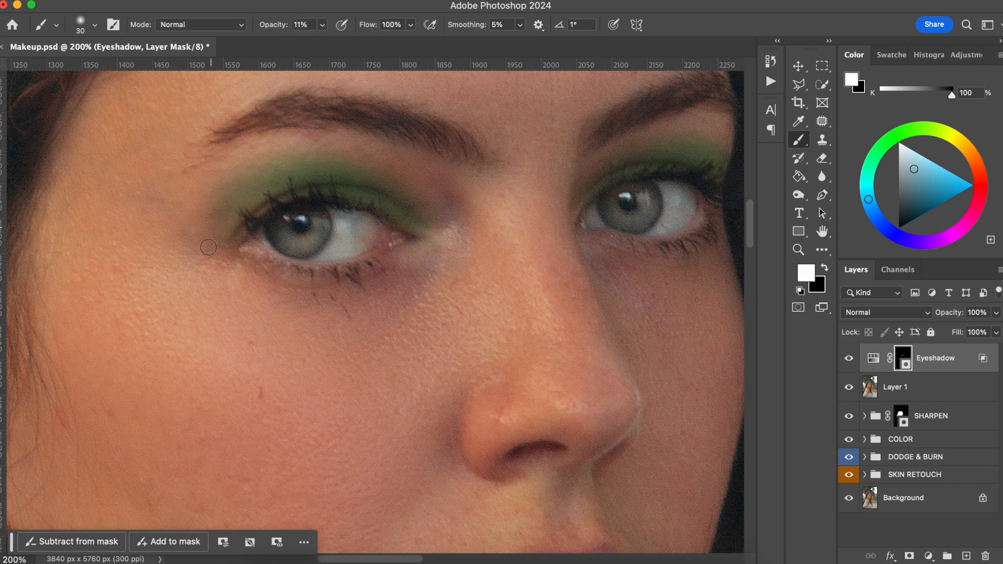
pyautogui.moveTo(243, 255)
pyautogui.mouseDown()
pyautogui.moveTo(305, 274)
pyautogui.moveTo(400, 258)
pyautogui.mouseUp()
pyautogui.press(']')
pyautogui.moveTo(248, 259)
pyautogui.mouseDown()
pyautogui.moveTo(252, 269)
pyautogui.moveTo(303, 273)
pyautogui.moveTo(437, 242)
pyautogui.moveTo(427, 240)
pyautogui.mouseUp()
pyautogui.moveTo(610, 240)
pyautogui.mouseDown()
pyautogui.moveTo(591, 240)
pyautogui.moveTo(691, 246)
pyautogui.moveTo(714, 204)
pyautogui.moveTo(699, 239)
pyautogui.moveTo(587, 245)
pyautogui.mouseUp()
# Step: Compare the eyes with and without the Eyeshadow layer, both close up and across the whole portrait
pyautogui.click(850, 358)
pyautogui.click(853, 360)
pyautogui.click(854, 359)
pyautogui.click(855, 358)
pyautogui.press('super+0')
pyautogui.click(850, 359)
pyautogui.click(851, 359)
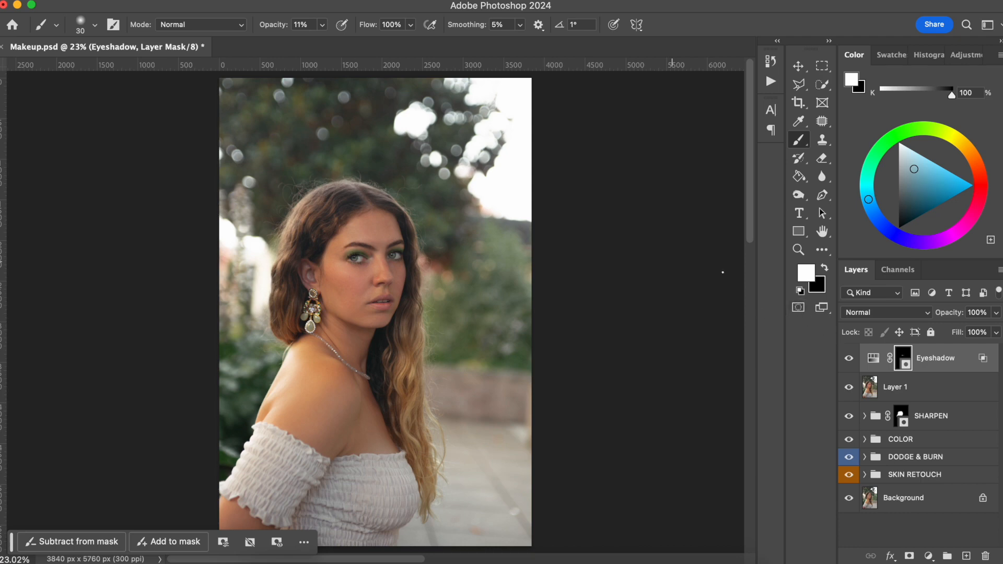
pyautogui.click(850, 359)
# Step: Add a Hue/Saturation adjustment layer above Eyeshadow for the lips and colorize it to a vivid, saturated red
pyautogui.press('super+1')
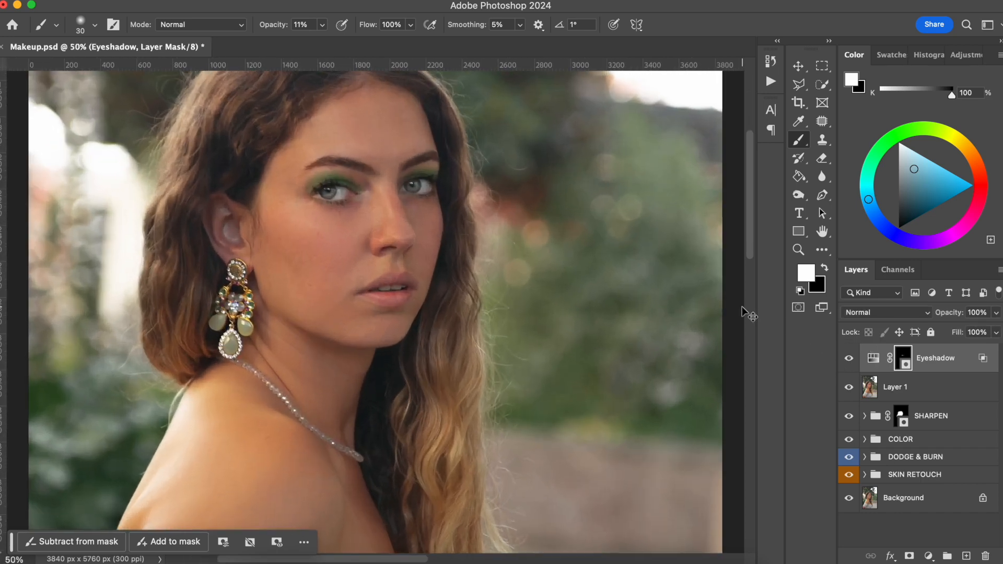
pyautogui.press('super+equal')
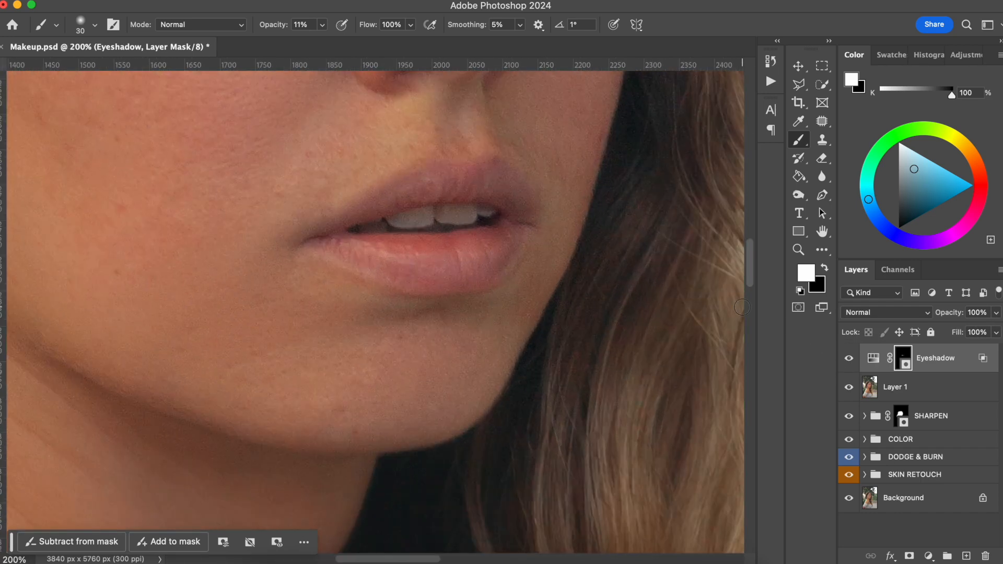
pyautogui.scroll(3, 574, 397)
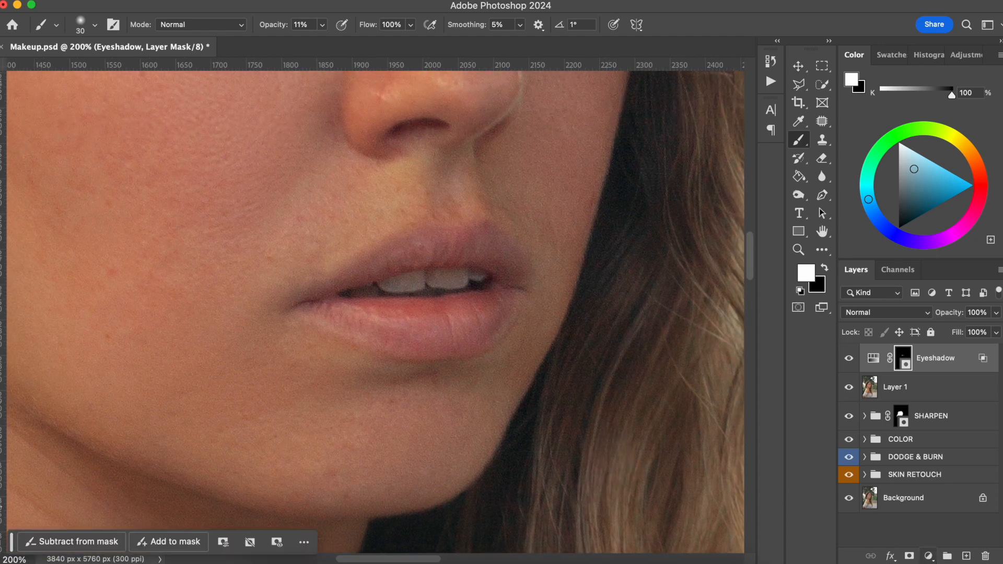
pyautogui.click(929, 555)
pyautogui.click(940, 485)
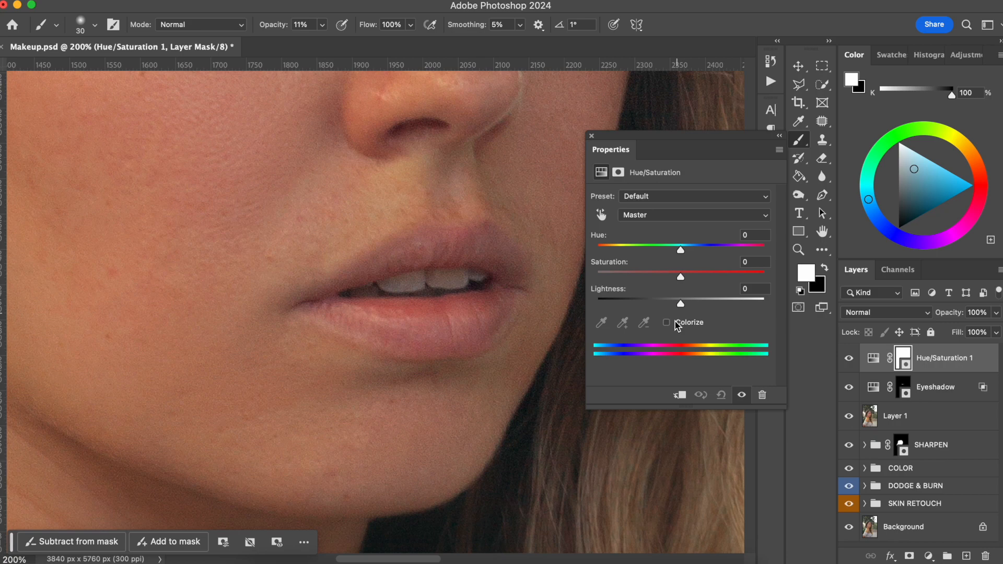
pyautogui.click(666, 323)
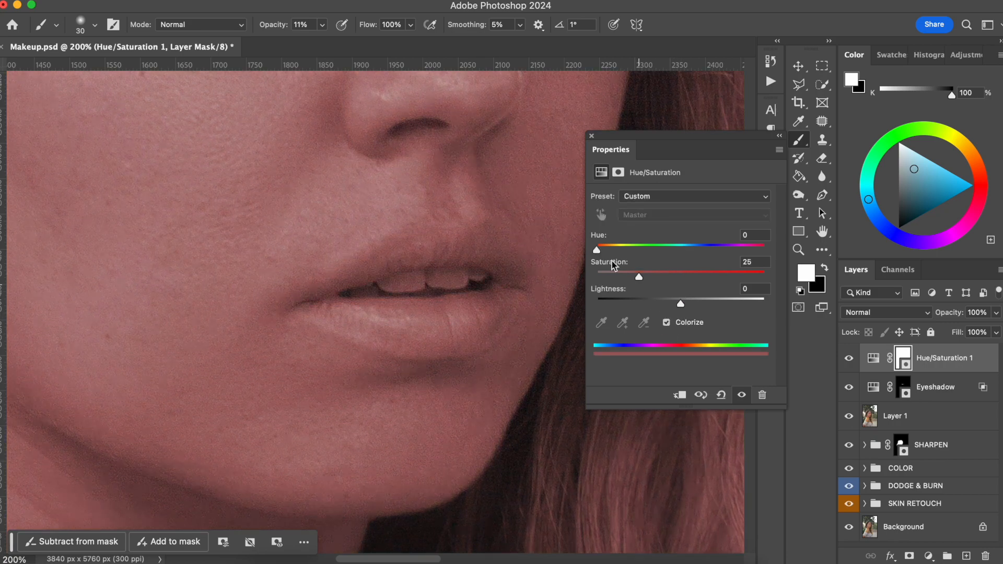
pyautogui.moveTo(669, 276); pyautogui.dragTo(692, 271)
pyautogui.moveTo(619, 253); pyautogui.dragTo(594, 253)
# Step: Invert the red adjustment layer's mask to black to hide the colour
pyautogui.click(902, 361)
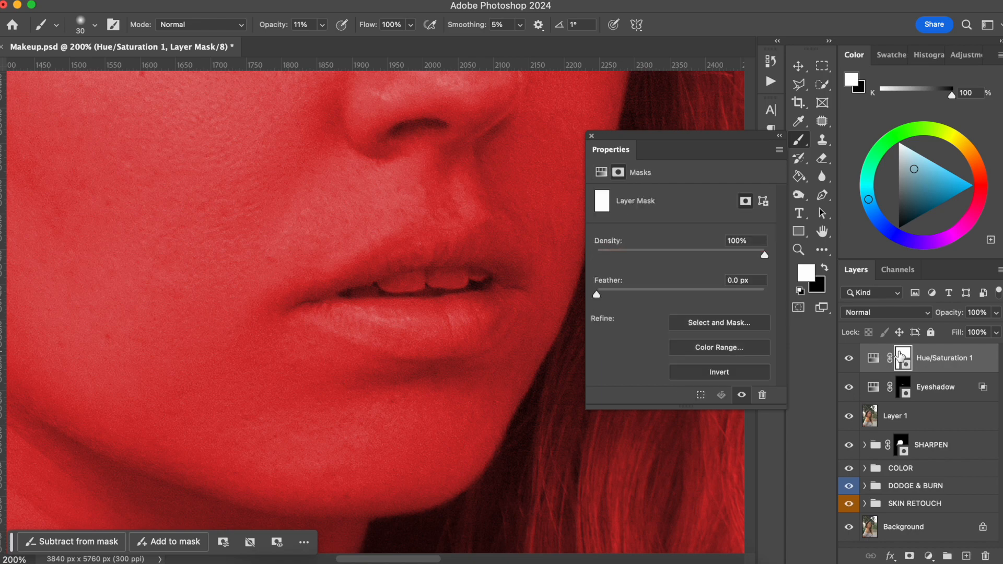
pyautogui.press('super+i')
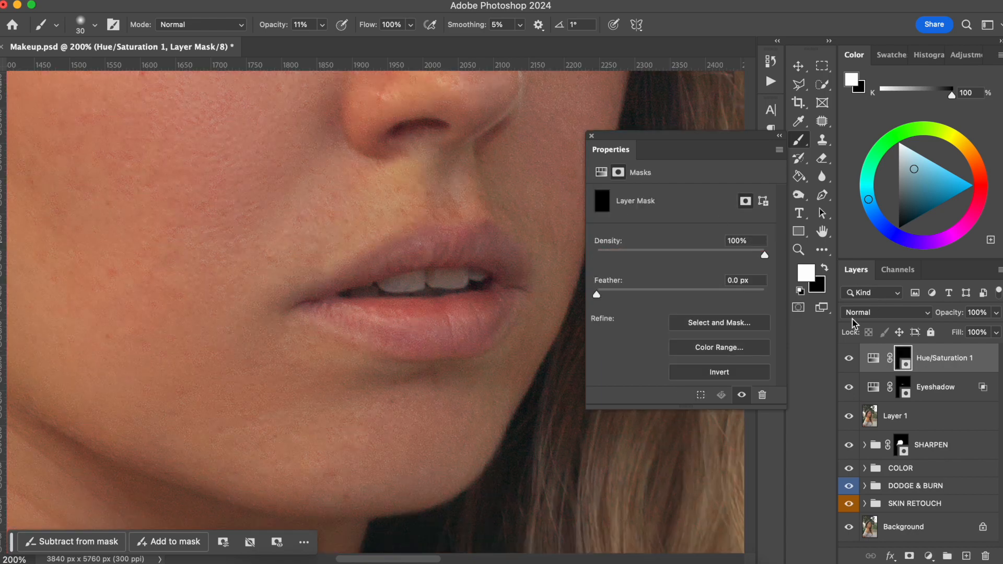
pyautogui.click(591, 136)
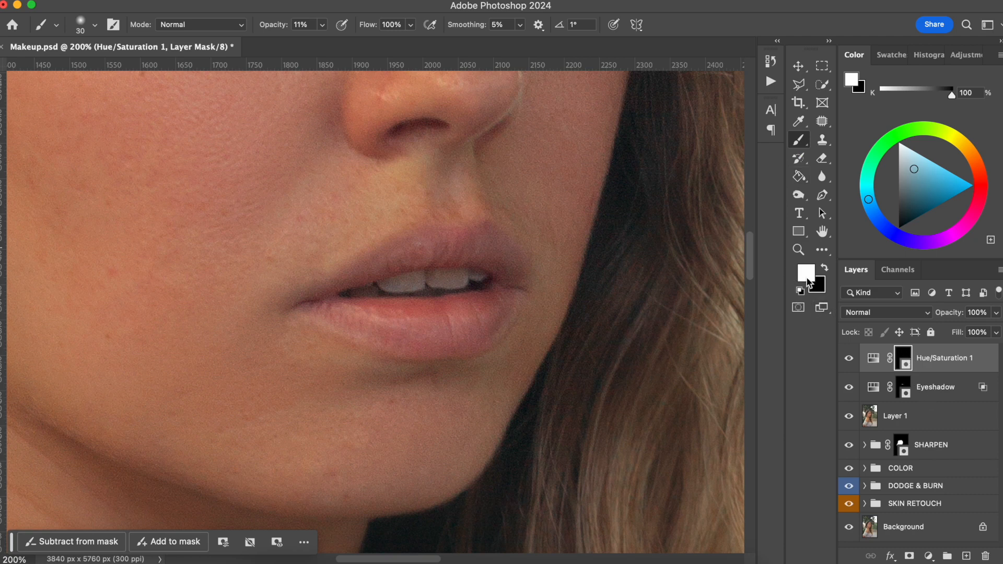
# Step: Paint red over the upper and lower lips on the mask with a soft white brush at 98% opacity
pyautogui.moveTo(262, 32)
pyautogui.mouseDown()
pyautogui.moveTo(305, 31)
pyautogui.moveTo(288, 29)
pyautogui.mouseUp()
pyautogui.press('super+plus')
pyautogui.moveTo(532, 341); pyautogui.dragTo(492, 367)
pyautogui.press(']')
pyautogui.moveTo(327, 352)
pyautogui.mouseDown()
pyautogui.moveTo(375, 350)
pyautogui.moveTo(322, 344)
pyautogui.moveTo(378, 345)
pyautogui.moveTo(255, 335)
pyautogui.moveTo(362, 378)
pyautogui.moveTo(385, 357)
pyautogui.moveTo(355, 339)
pyautogui.moveTo(547, 319)
pyautogui.moveTo(487, 375)
pyautogui.moveTo(429, 388)
pyautogui.moveTo(360, 370)
pyautogui.moveTo(402, 390)
pyautogui.moveTo(468, 383)
pyautogui.moveTo(512, 369)
pyautogui.moveTo(537, 334)
pyautogui.moveTo(507, 378)
pyautogui.moveTo(447, 388)
pyautogui.moveTo(378, 358)
pyautogui.moveTo(493, 353)
pyautogui.moveTo(374, 361)
pyautogui.moveTo(478, 361)
pyautogui.moveTo(313, 342)
pyautogui.moveTo(260, 318)
pyautogui.moveTo(341, 270)
pyautogui.moveTo(331, 276)
pyautogui.moveTo(374, 267)
pyautogui.moveTo(321, 284)
pyautogui.moveTo(422, 259)
pyautogui.moveTo(374, 267)
pyautogui.moveTo(411, 245)
pyautogui.moveTo(357, 260)
pyautogui.moveTo(370, 245)
pyautogui.moveTo(452, 236)
pyautogui.moveTo(411, 229)
pyautogui.moveTo(479, 235)
pyautogui.moveTo(512, 221)
pyautogui.moveTo(559, 277)
pyautogui.moveTo(554, 304)
pyautogui.moveTo(510, 245)
pyautogui.moveTo(541, 317)
pyautogui.moveTo(523, 273)
pyautogui.moveTo(504, 258)
pyautogui.moveTo(427, 261)
pyautogui.mouseUp()
pyautogui.press(']')
pyautogui.press('[')
pyautogui.press('[')
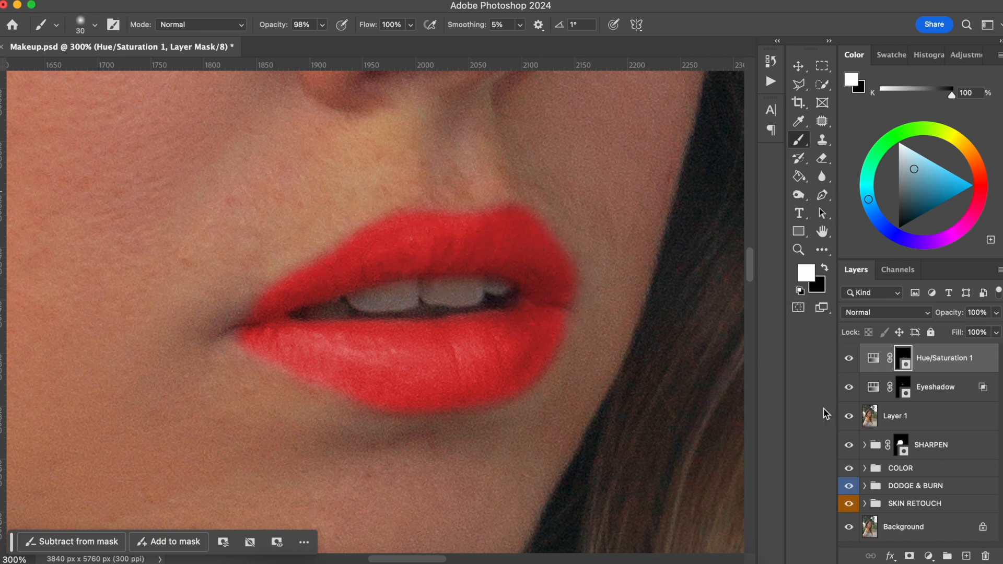
# Step: Clean red spill off the teeth and the mouth opening on the mask with a black brush of 25 down to 10 px
pyautogui.press('[')
pyautogui.press('x')
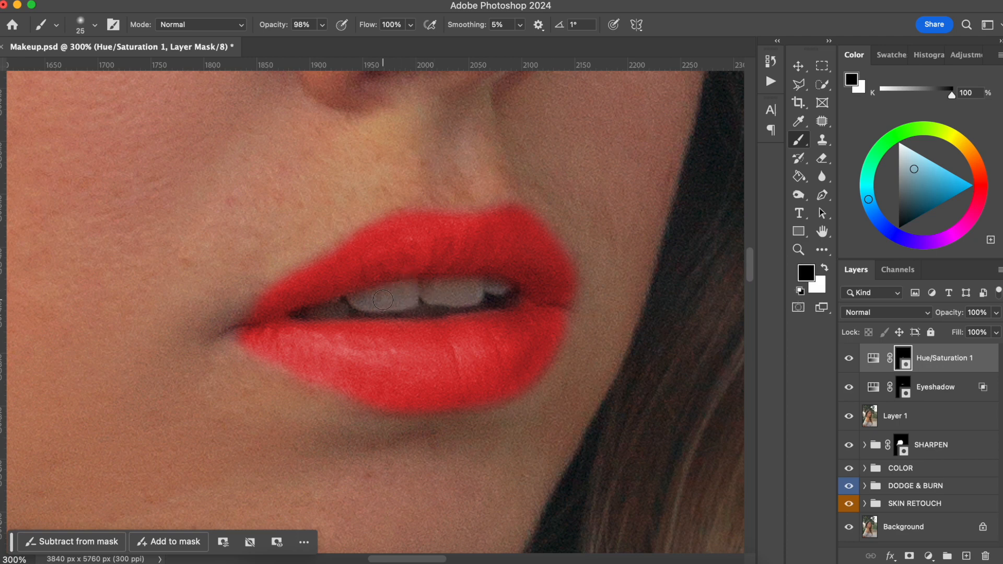
pyautogui.moveTo(464, 289)
pyautogui.mouseDown()
pyautogui.moveTo(510, 296)
pyautogui.moveTo(492, 285)
pyautogui.mouseUp()
pyautogui.click(489, 285)
pyautogui.click(315, 311)
pyautogui.press('x')
pyautogui.press('x')
pyautogui.press('[')
pyautogui.press('[')
pyautogui.press('[')
pyautogui.press('[')
pyautogui.moveTo(318, 309)
pyautogui.mouseDown()
pyautogui.moveTo(300, 314)
pyautogui.moveTo(310, 319)
pyautogui.mouseUp()
# Step: Soften the lipstick edges on the layer mask with a soft 172 px black brush at 27% opacity and compare the lips with the layer hidden
pyautogui.press('super+minus')
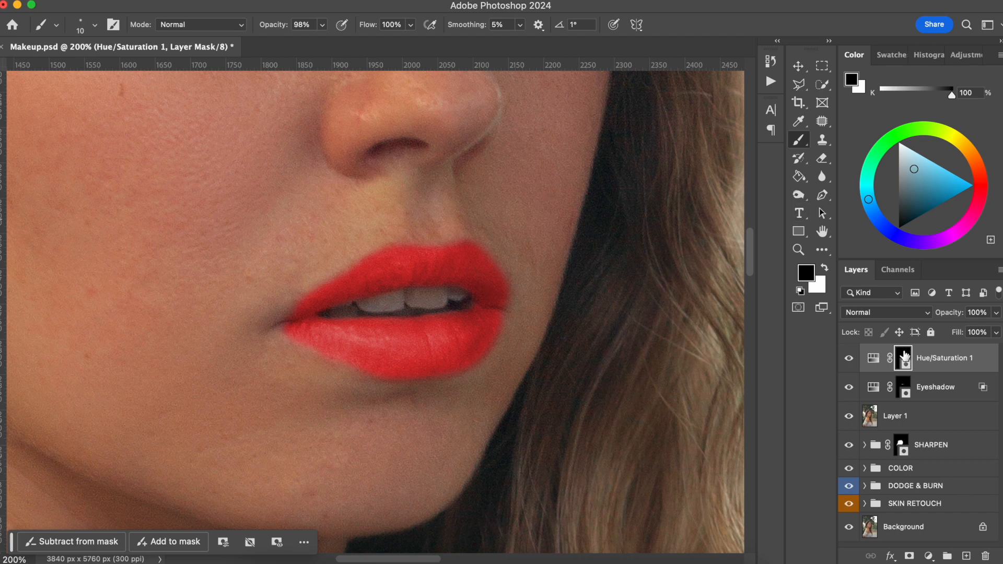
pyautogui.moveTo(269, 26); pyautogui.dragTo(277, 29)
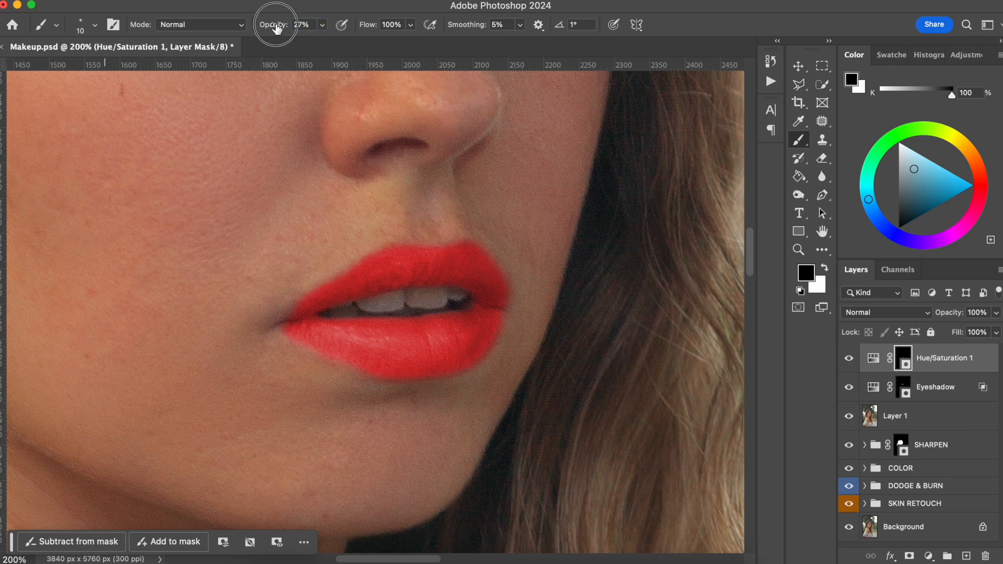
pyautogui.click(78, 31)
pyautogui.moveTo(78, 68); pyautogui.dragTo(132, 69)
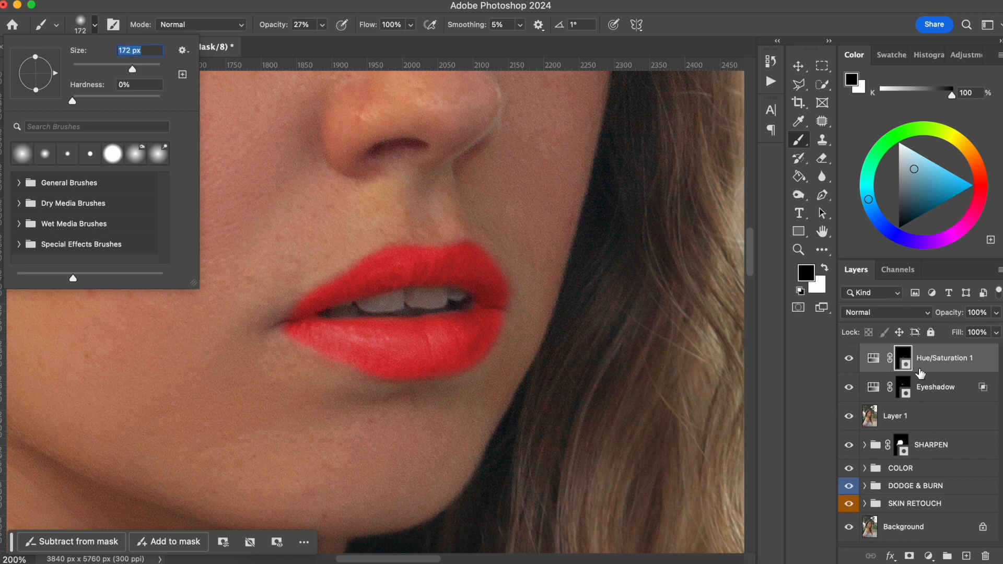
pyautogui.click(907, 355)
pyautogui.moveTo(221, 350)
pyautogui.mouseDown()
pyautogui.moveTo(234, 365)
pyautogui.moveTo(241, 344)
pyautogui.moveTo(283, 390)
pyautogui.moveTo(243, 347)
pyautogui.moveTo(263, 407)
pyautogui.moveTo(234, 329)
pyautogui.moveTo(267, 393)
pyautogui.moveTo(233, 336)
pyautogui.moveTo(229, 355)
pyautogui.moveTo(271, 261)
pyautogui.moveTo(209, 319)
pyautogui.mouseUp()
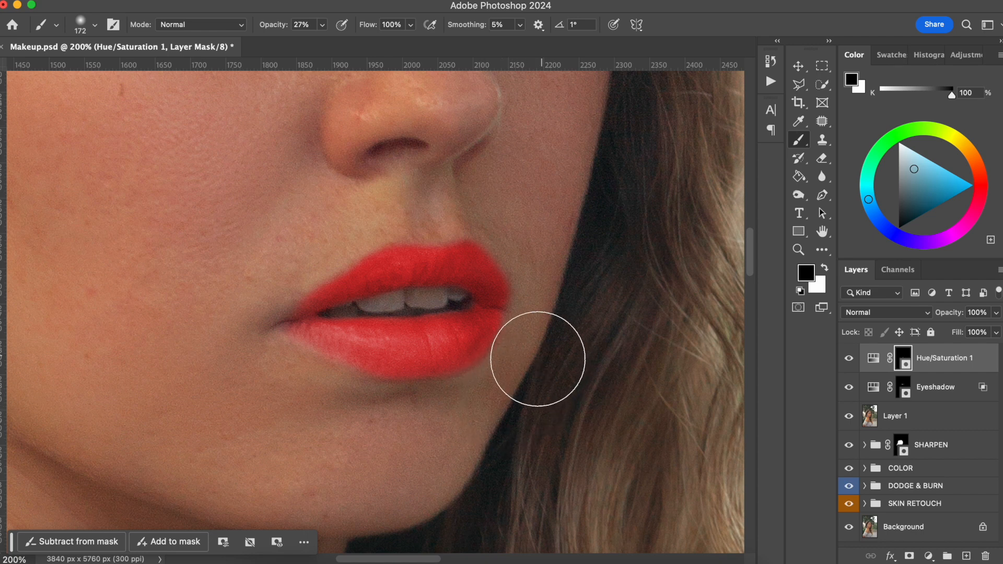
pyautogui.moveTo(330, 240)
pyautogui.mouseDown()
pyautogui.moveTo(356, 201)
pyautogui.moveTo(334, 227)
pyautogui.moveTo(323, 224)
pyautogui.moveTo(440, 192)
pyautogui.mouseUp()
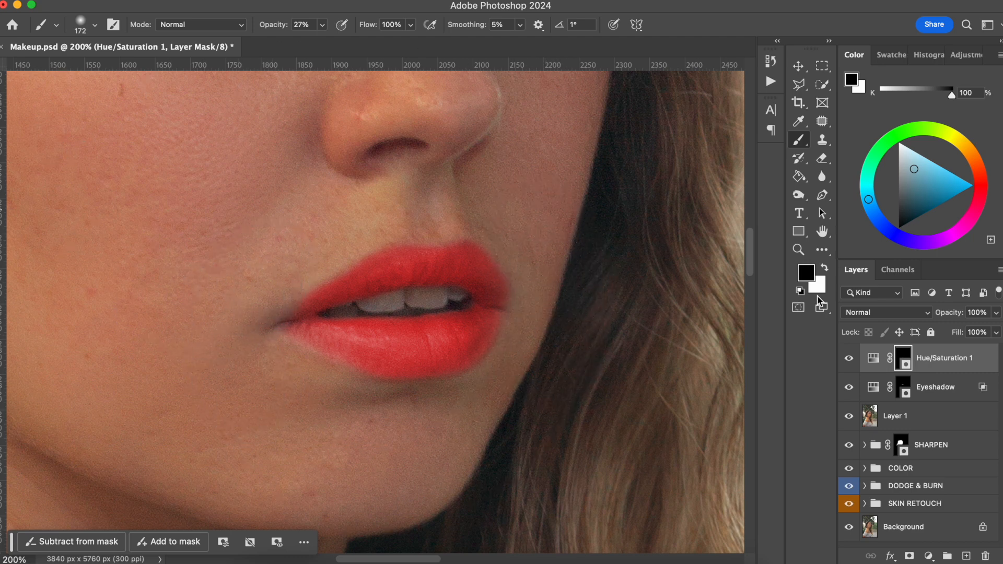
pyautogui.click(849, 358)
pyautogui.click(850, 359)
pyautogui.click(850, 358)
pyautogui.click(850, 358)
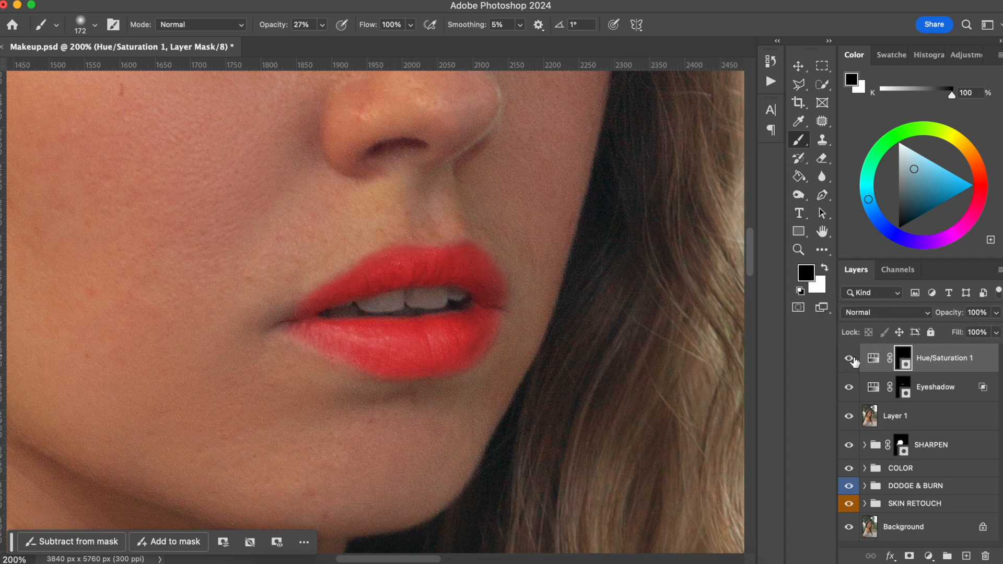
# Step: Tone the lip Hue/Saturation layer down to a muted coral by raising its hue slightly and lowering its saturation
pyautogui.doubleClick(885, 358)
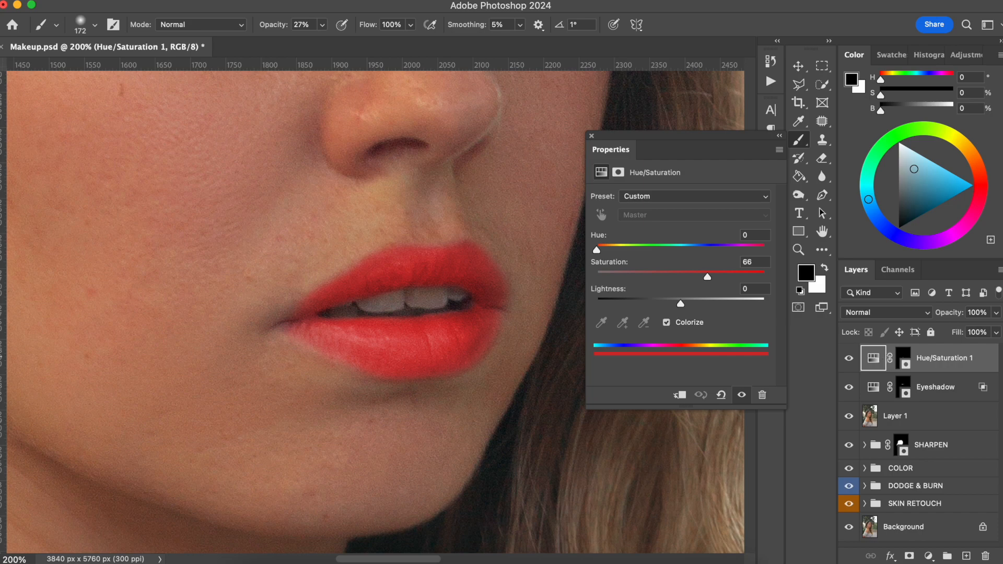
pyautogui.press('super+minus')
pyautogui.moveTo(417, 326); pyautogui.dragTo(421, 424)
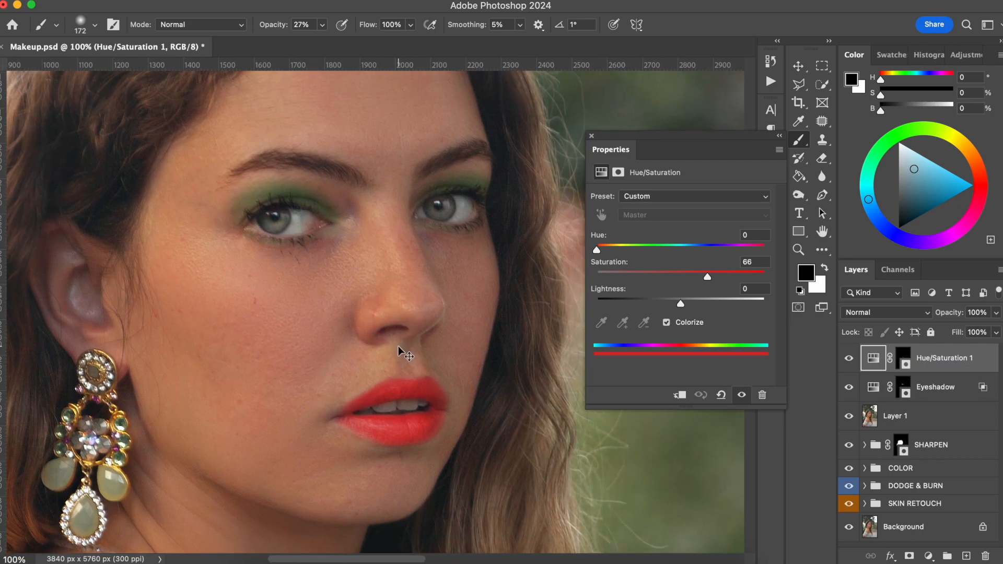
pyautogui.press('super+minus')
pyautogui.press('super+minus')
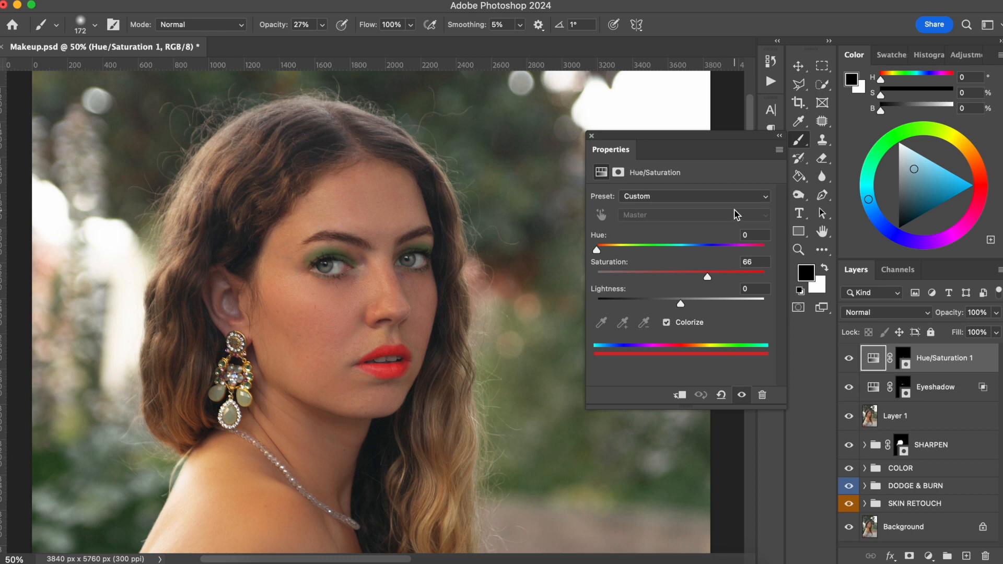
pyautogui.moveTo(597, 253)
pyautogui.mouseDown()
pyautogui.moveTo(752, 249)
pyautogui.moveTo(600, 255)
pyautogui.mouseUp()
pyautogui.moveTo(708, 278); pyautogui.dragTo(673, 284)
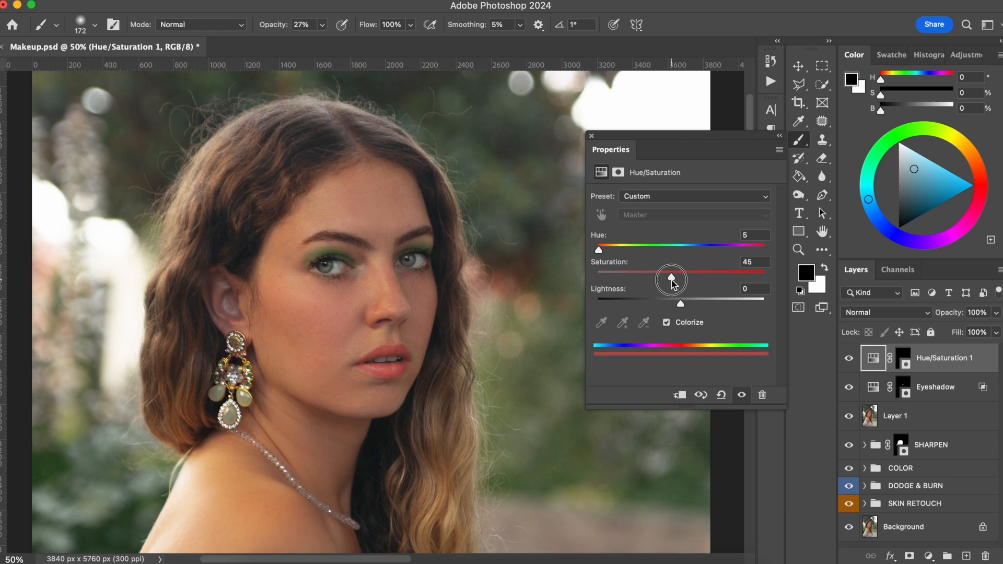
pyautogui.moveTo(599, 255); pyautogui.dragTo(597, 253)
pyautogui.moveTo(681, 306); pyautogui.dragTo(655, 280)
pyautogui.moveTo(596, 249); pyautogui.dragTo(604, 253)
pyautogui.moveTo(657, 276); pyautogui.dragTo(667, 276)
pyautogui.moveTo(602, 250); pyautogui.dragTo(602, 253)
# Step: Group the lip Hue/Saturation layer with the Eyeshadow layer and name the group MAKEUP
pyautogui.keyDown('shift'); pyautogui.click(959, 390); pyautogui.keyUp('shift')
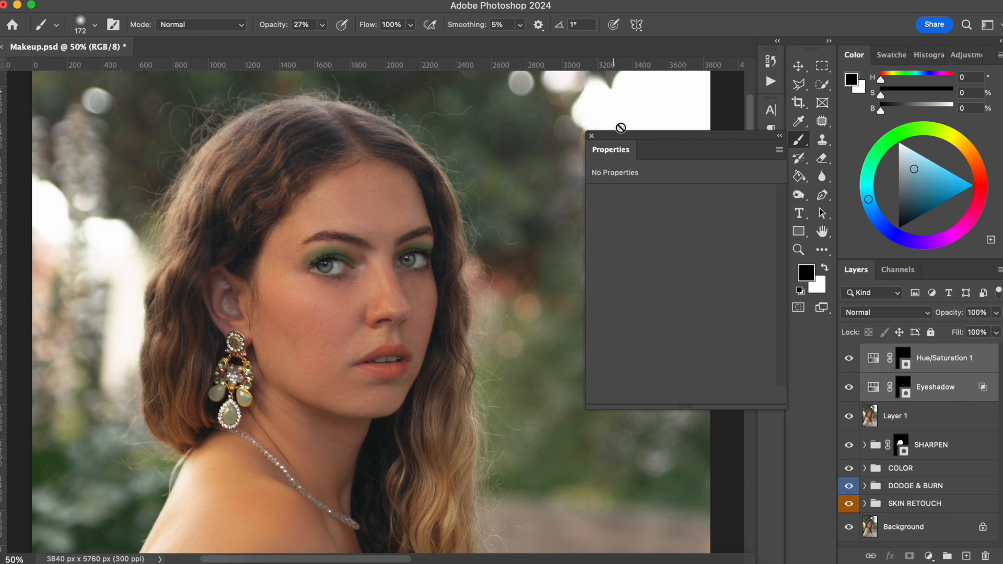
pyautogui.click(591, 136)
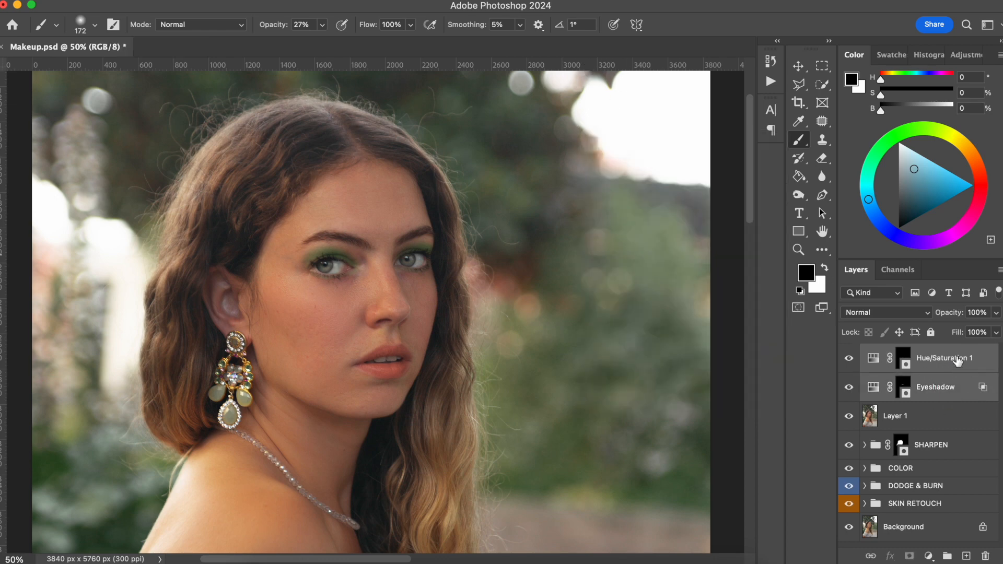
pyautogui.press('super+g')
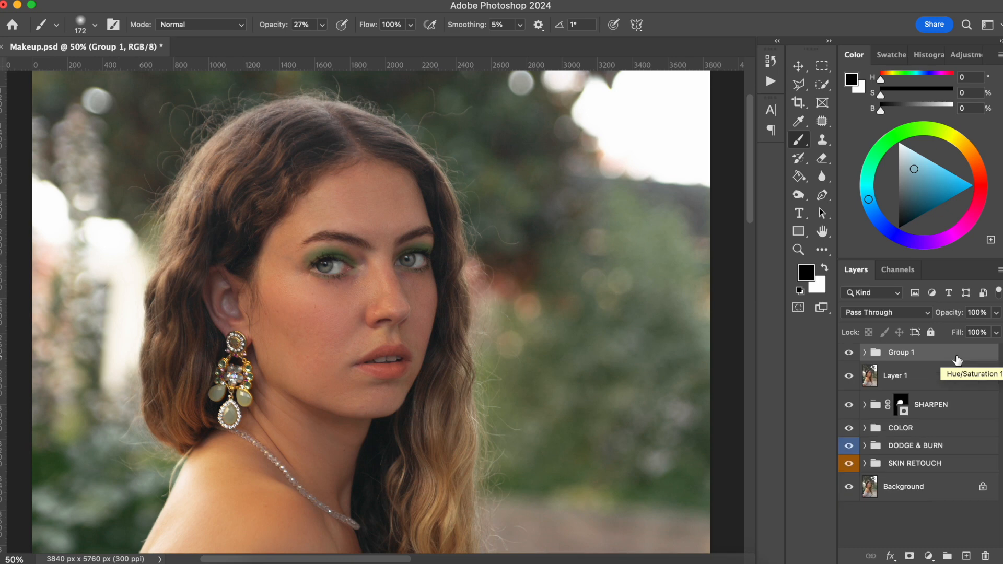
pyautogui.click(903, 355)
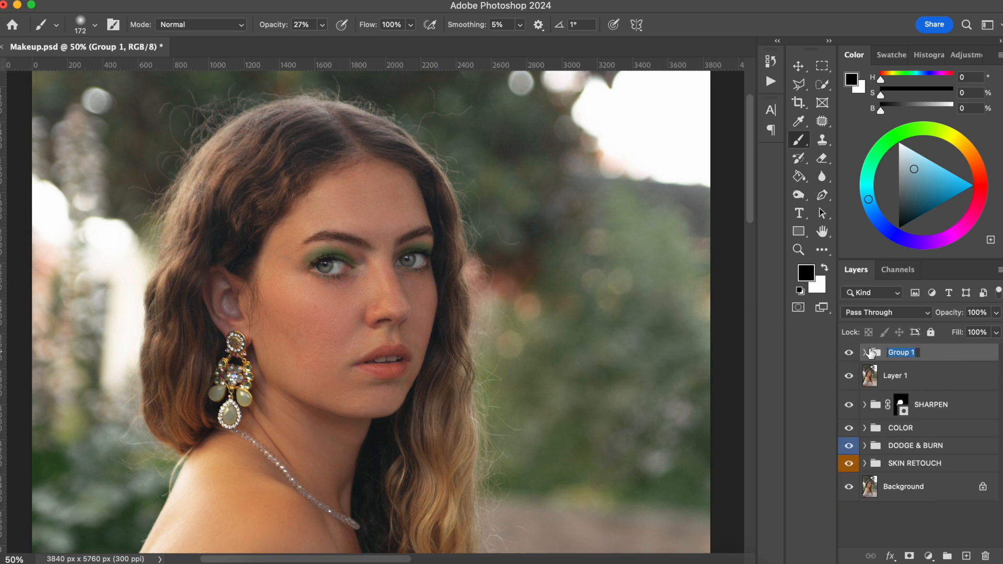
pyautogui.press('super+shift+g')
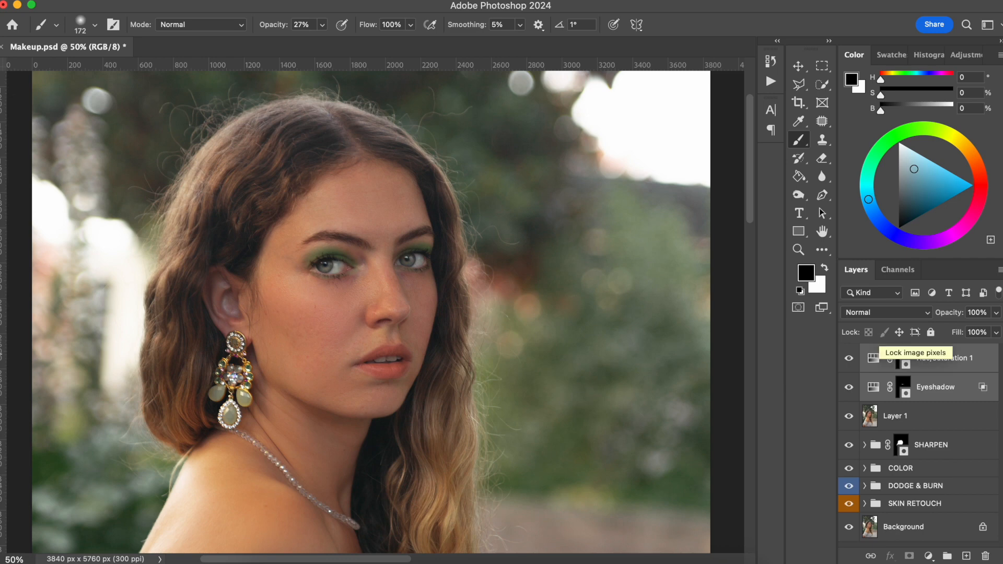
pyautogui.press('super+g')
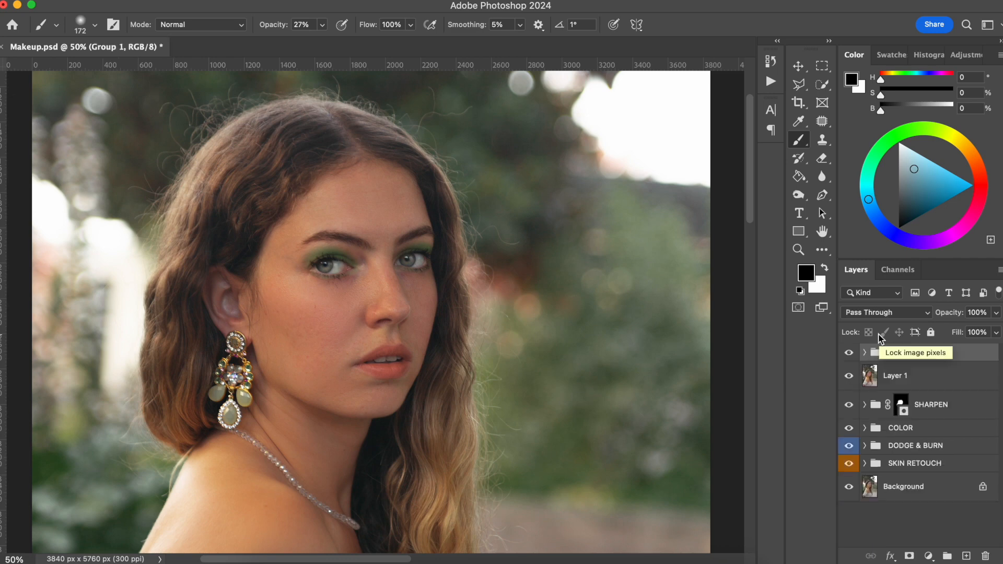
pyautogui.doubleClick(909, 352)
pyautogui.write('MAKEUP')
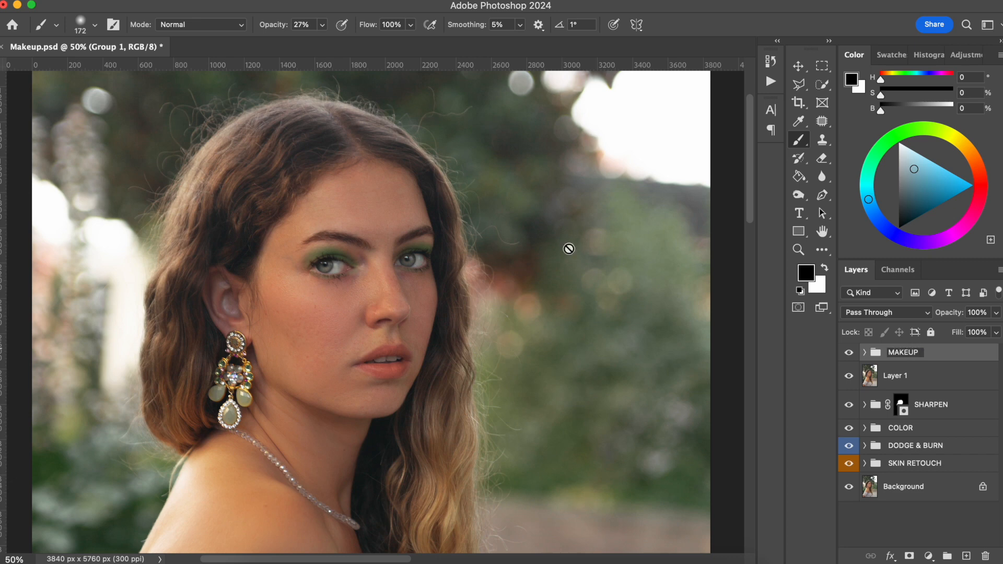
# Step: Compare the portrait with and without the MAKEUP group, both close up and with the whole image in view
pyautogui.click(849, 354)
pyautogui.click(850, 354)
pyautogui.click(850, 353)
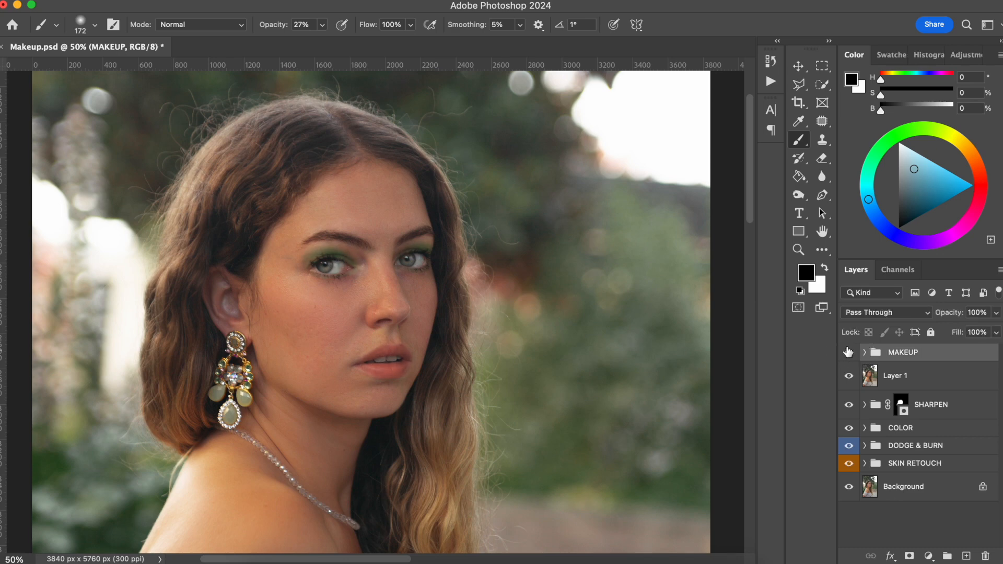
pyautogui.press('super+0')
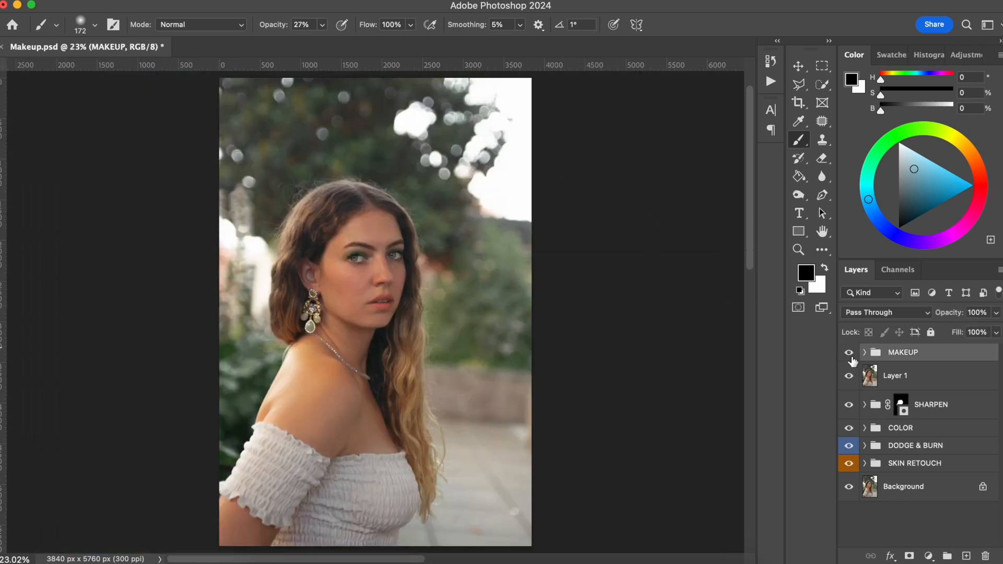
pyautogui.click(850, 353)
pyautogui.click(849, 354)
pyautogui.click(851, 354)
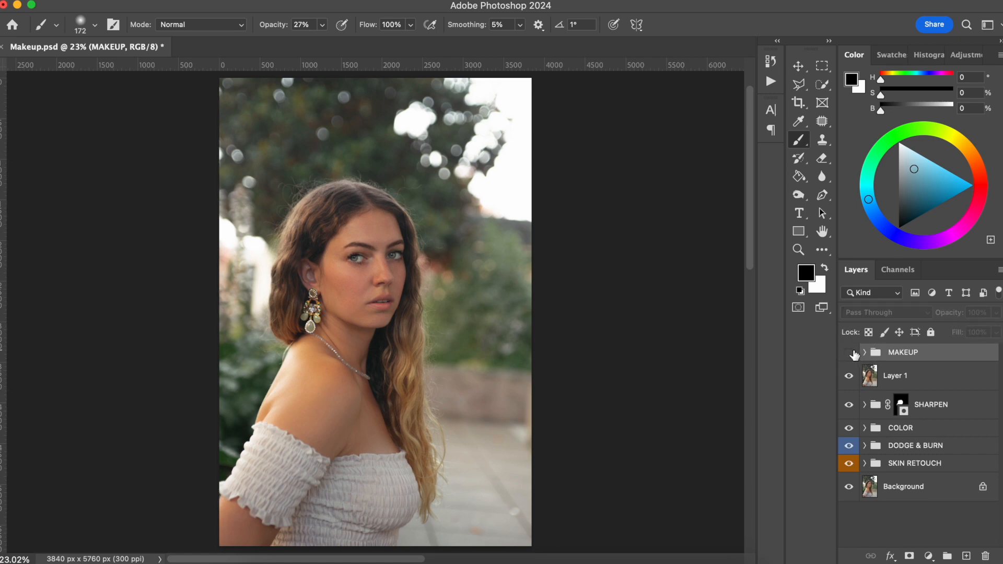
pyautogui.click(850, 352)
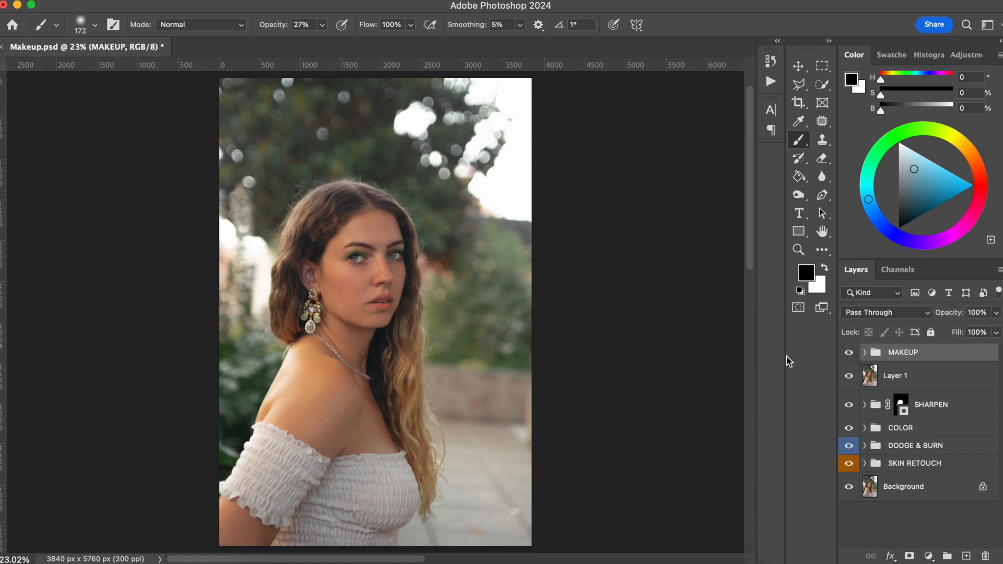